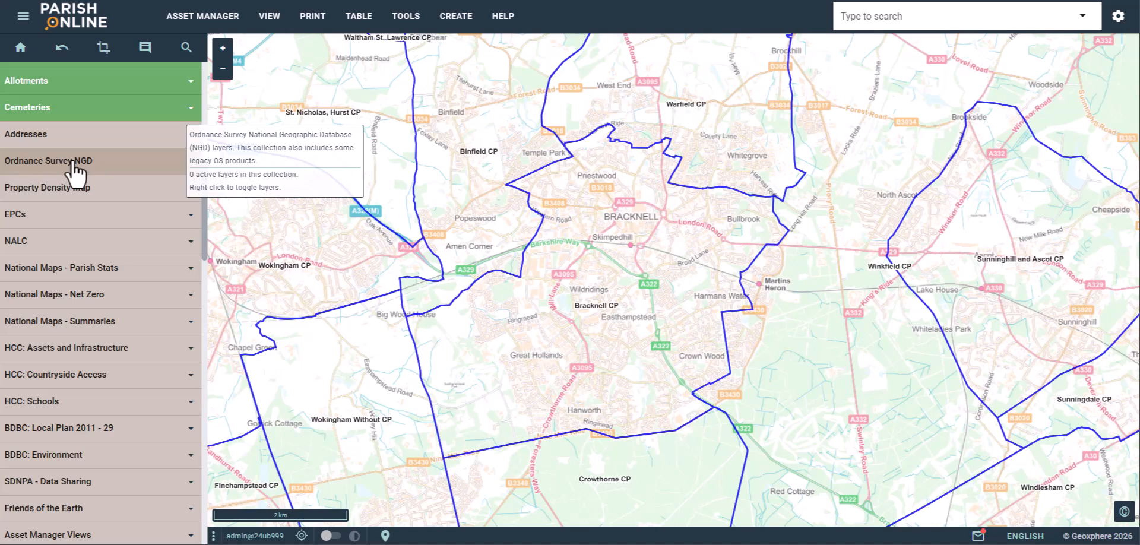
# - Expand the Ordnance Survey NGD collection and switch on its Buildings layer
pyautogui.click(107, 165)
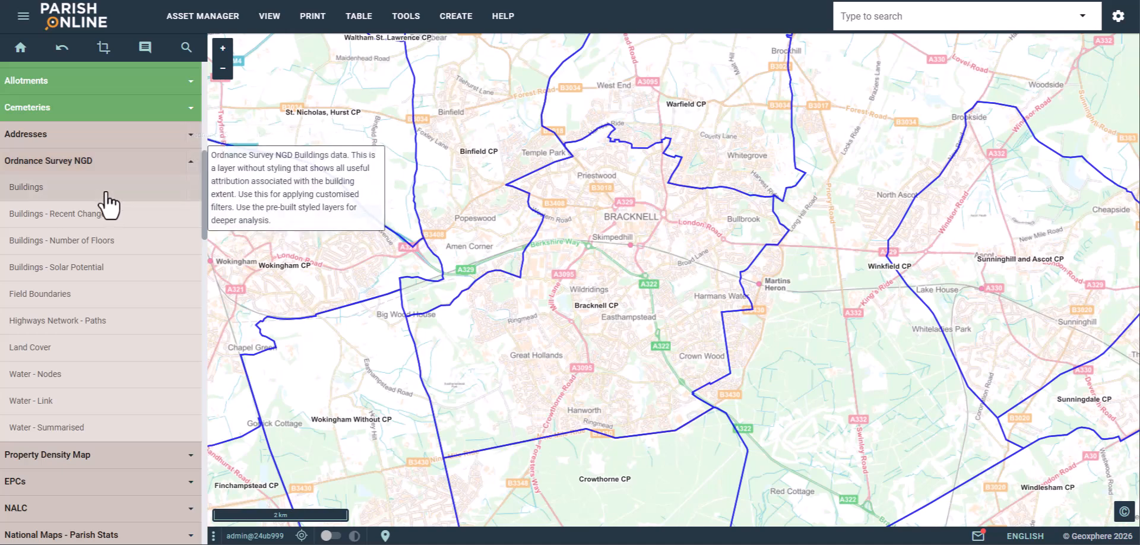
pyautogui.click(72, 189)
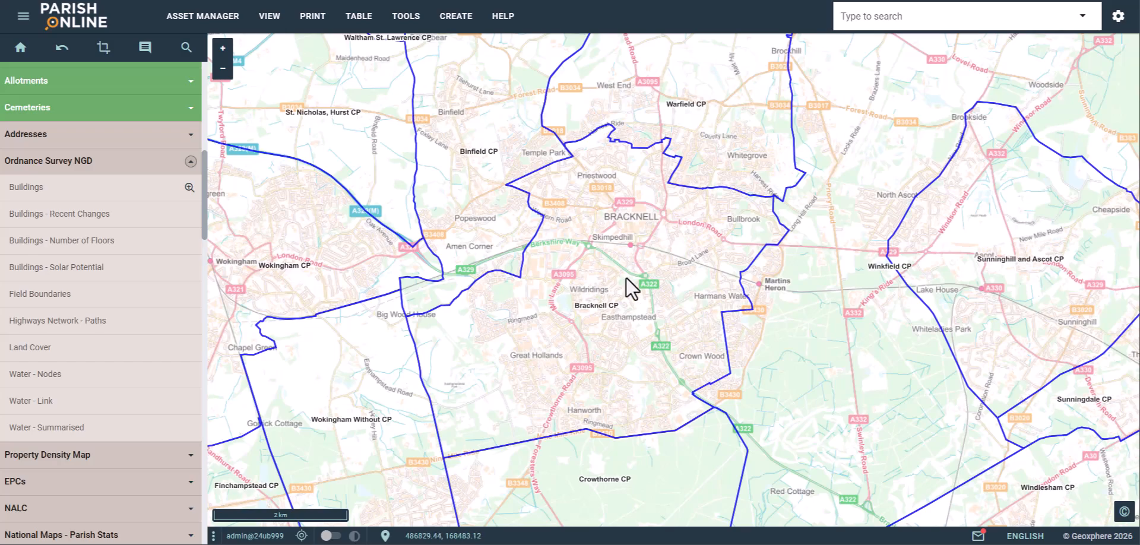
# - Zoom and pan the map into the Frog Lane housing estate at 50 m scale
pyautogui.scroll(3, 627, 282)
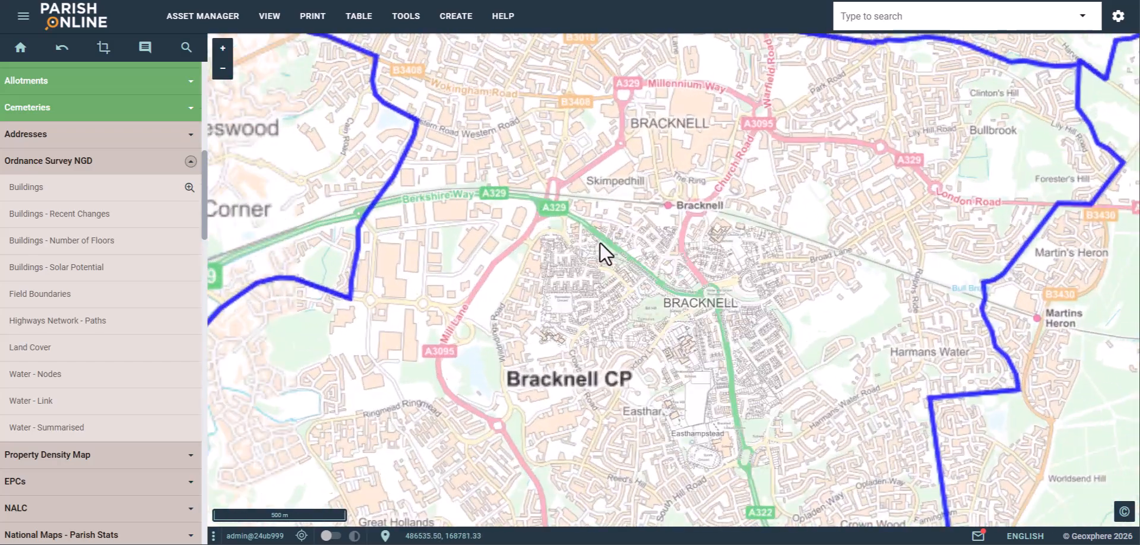
pyautogui.scroll(1, 498, 334)
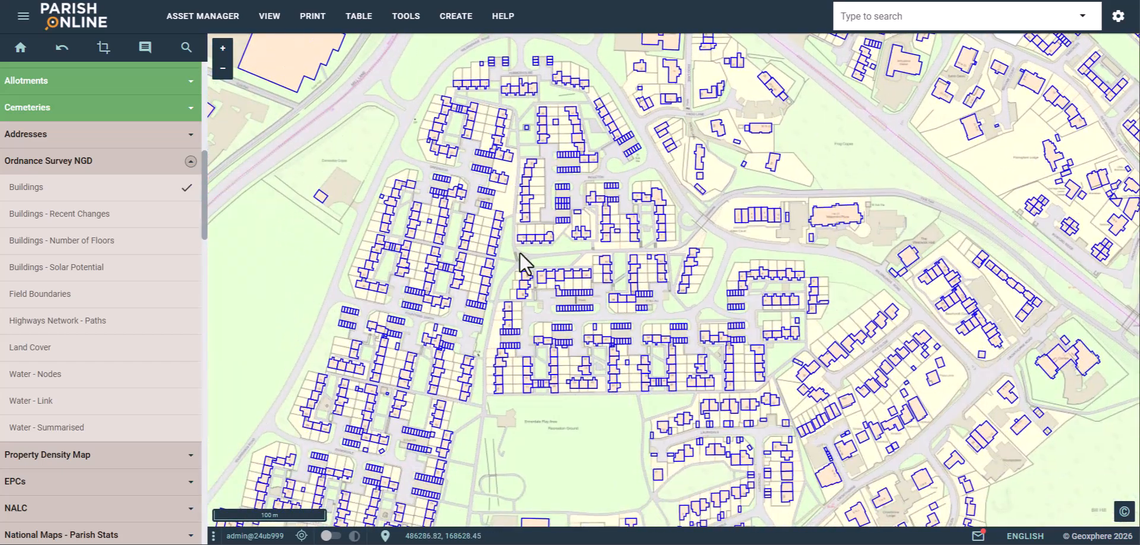
pyautogui.moveTo(623, 205); pyautogui.dragTo(596, 279)
pyautogui.scroll(2, 594, 274)
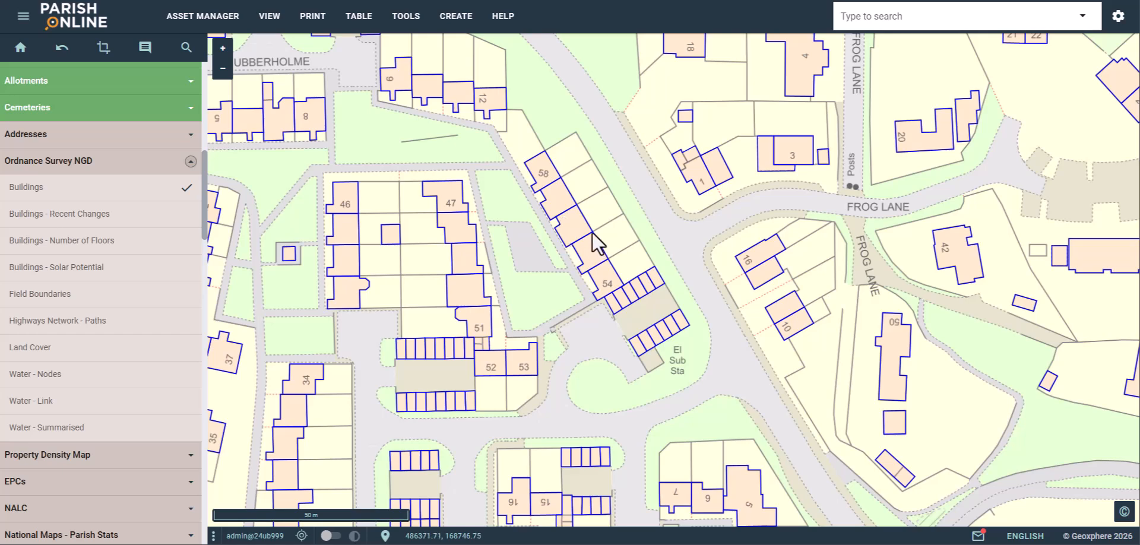
# - Inspect a mid-terrace house's attributes (2 floors, 62.8 m² pitched roof), then close the panel
pyautogui.click(93, 194)
pyautogui.click(561, 198)
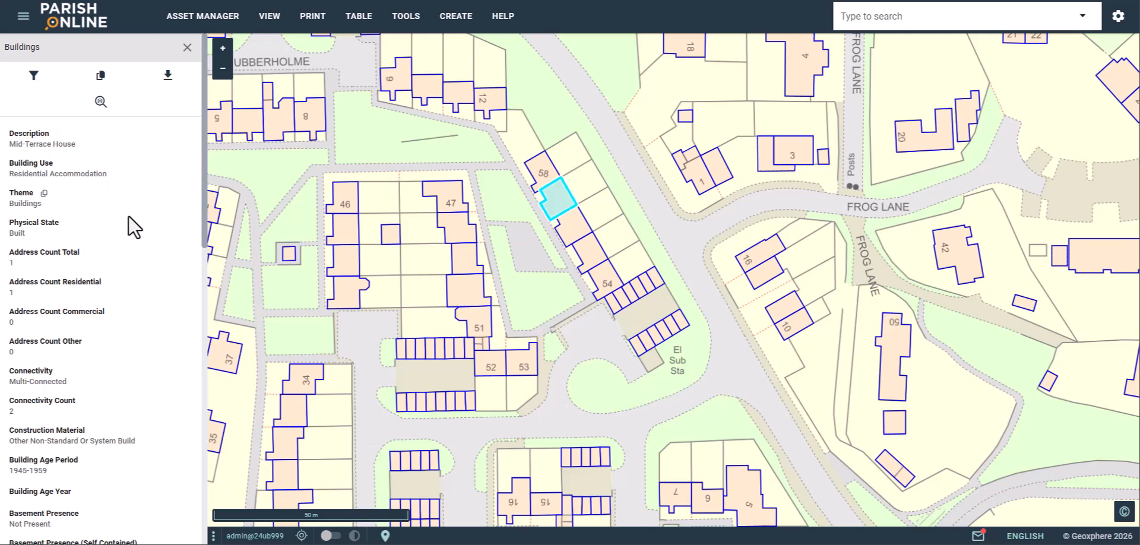
pyautogui.scroll(-1, 139, 236)
pyautogui.scroll(-3, 139, 237)
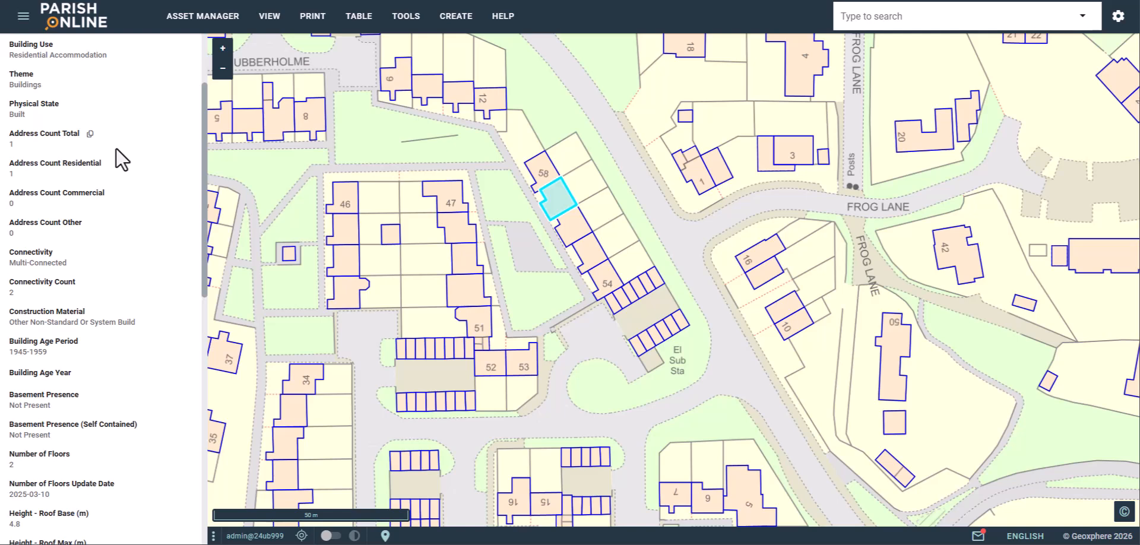
pyautogui.scroll(-5, 117, 161)
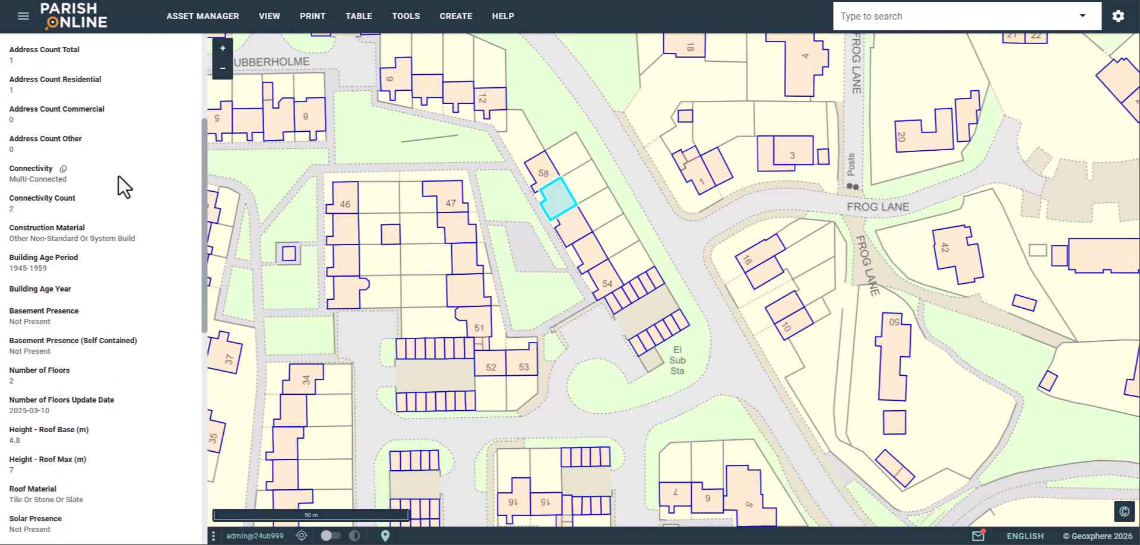
pyautogui.scroll(-4, 125, 173)
pyautogui.scroll(-8, 126, 172)
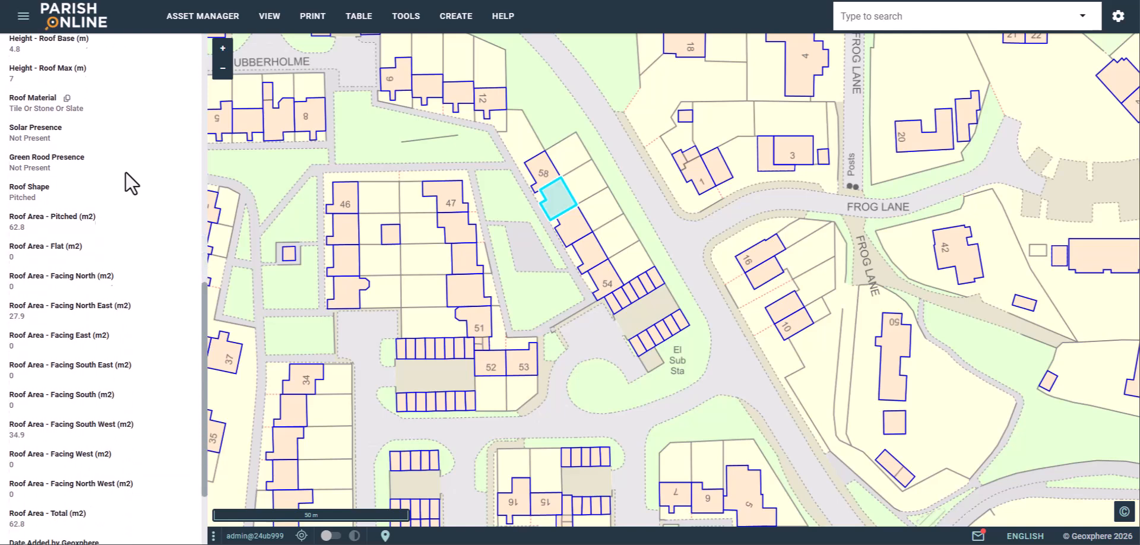
pyautogui.scroll(15, 126, 172)
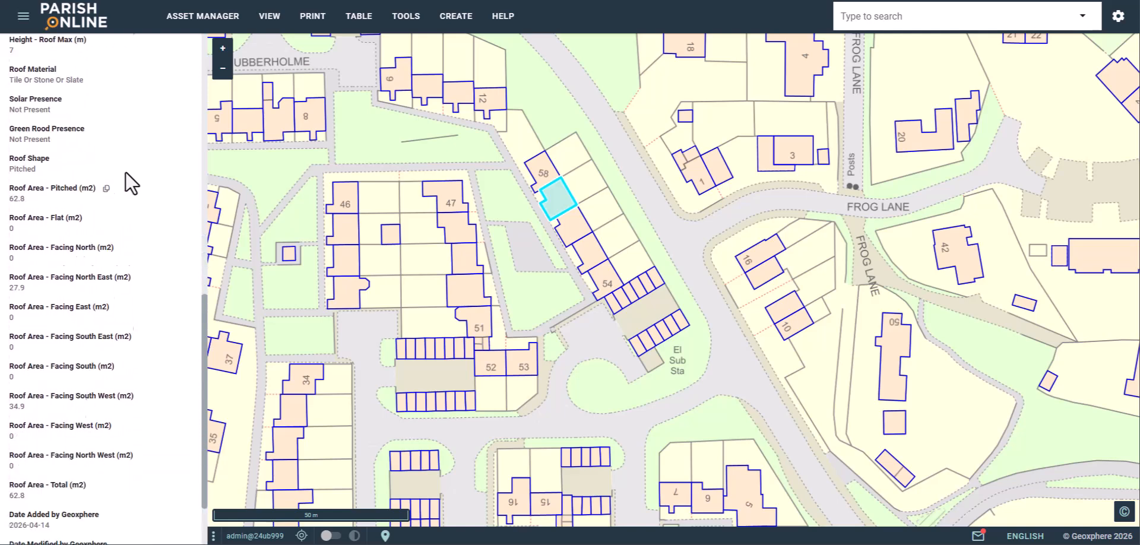
pyautogui.click(187, 47)
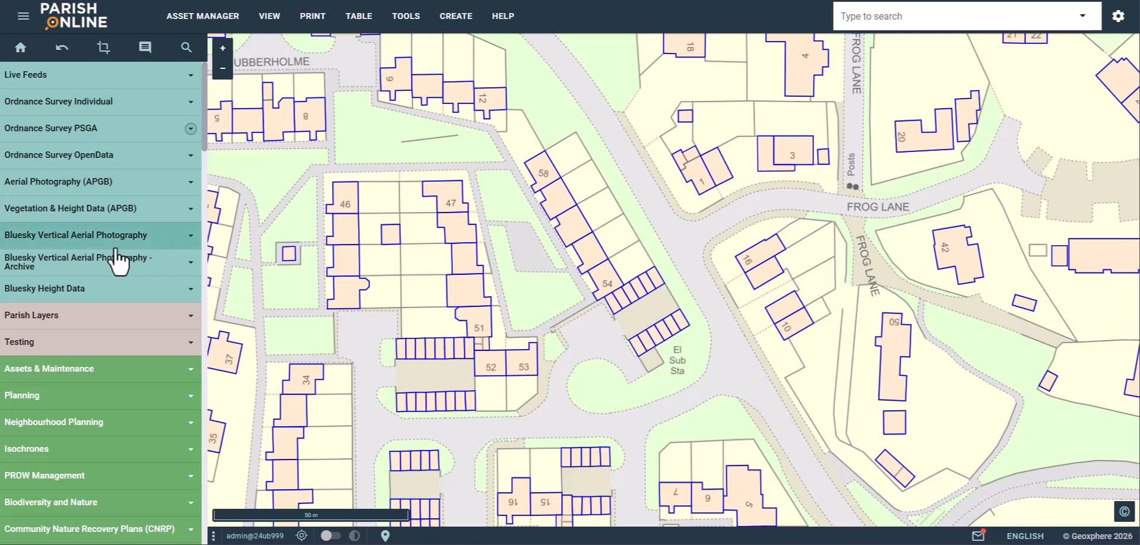
# - Pull back to a 100 m view of the Frog Lane estate around the large apartment block
pyautogui.scroll(-8, 112, 262)
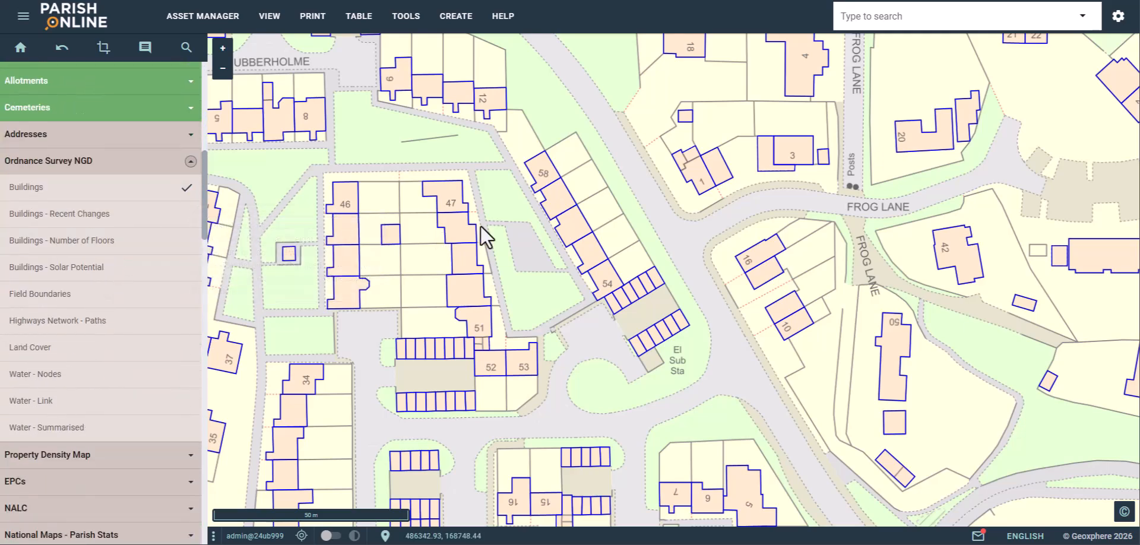
pyautogui.scroll(-2, 551, 238)
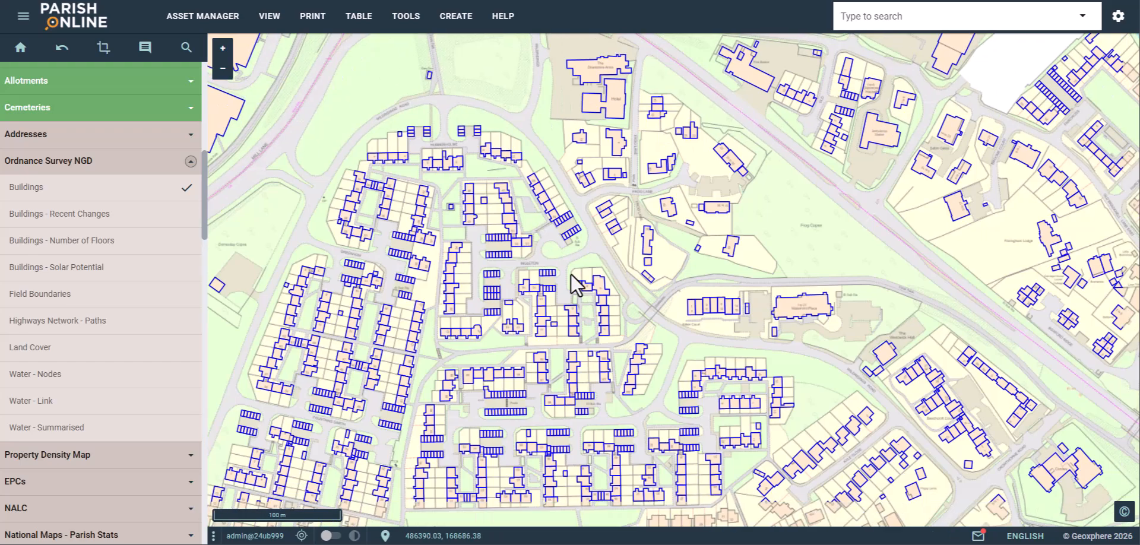
pyautogui.moveTo(580, 274); pyautogui.dragTo(478, 203)
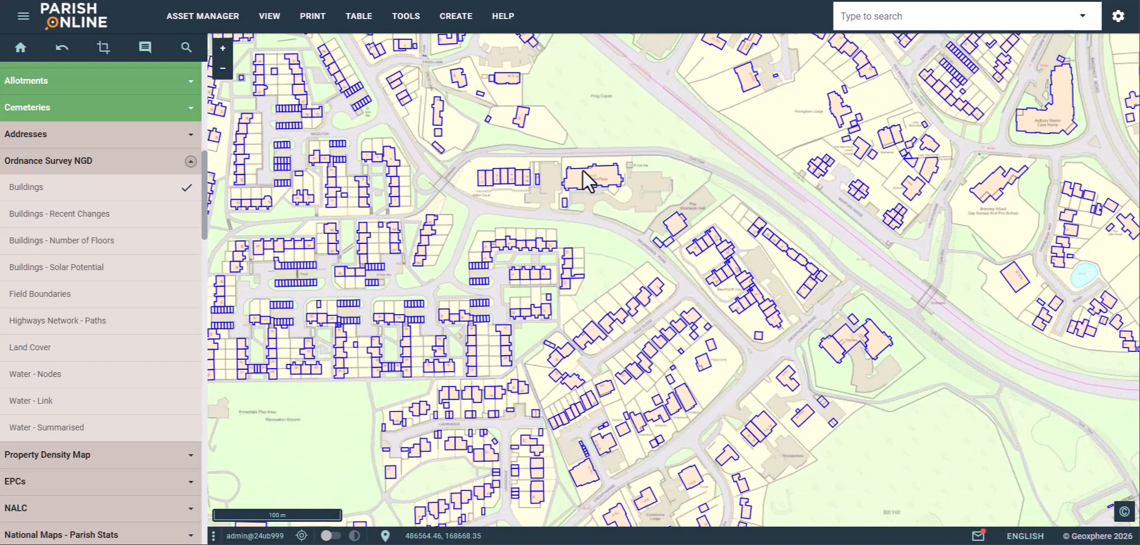
pyautogui.scroll(2, 593, 169)
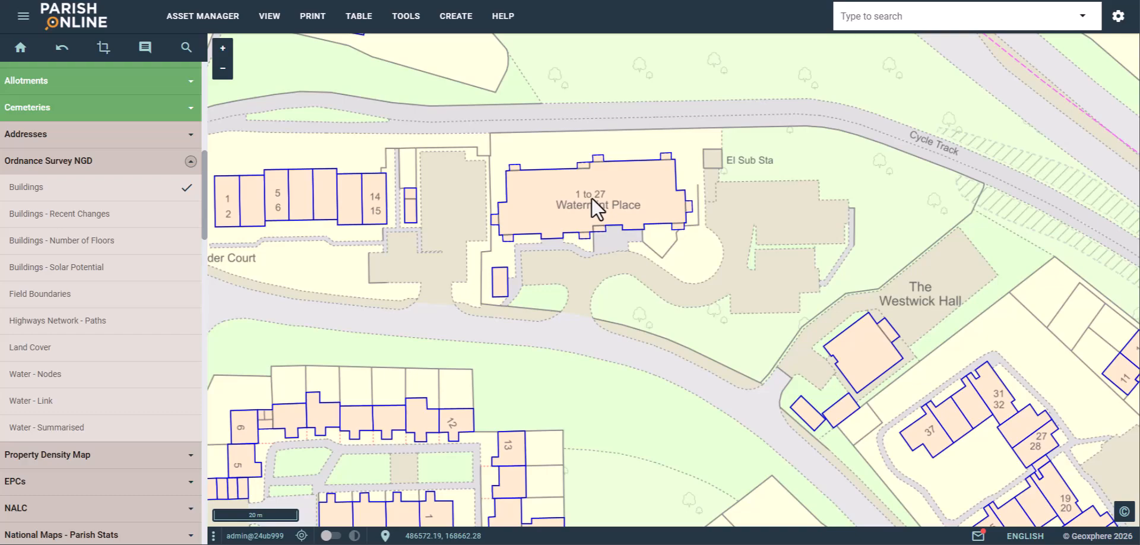
pyautogui.scroll(-2, 591, 197)
pyautogui.moveTo(591, 197); pyautogui.dragTo(608, 312)
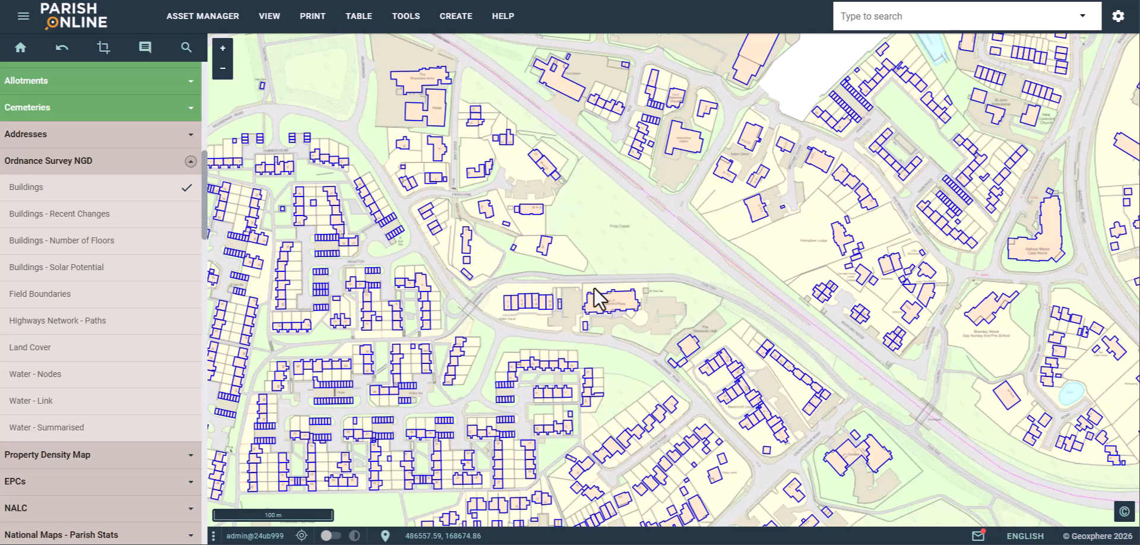
pyautogui.moveTo(115, 215)
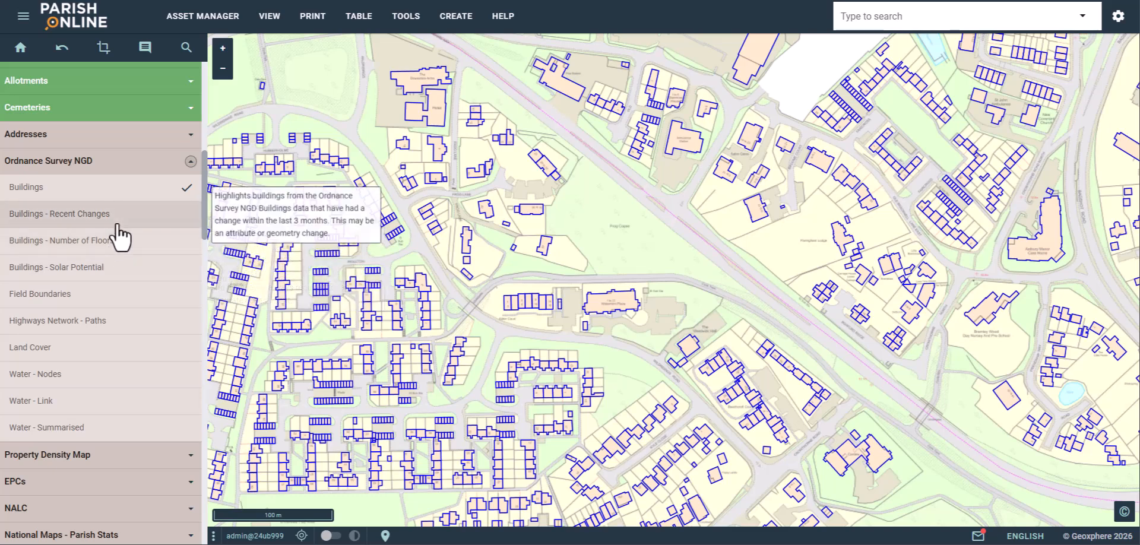
pyautogui.moveTo(60, 248)
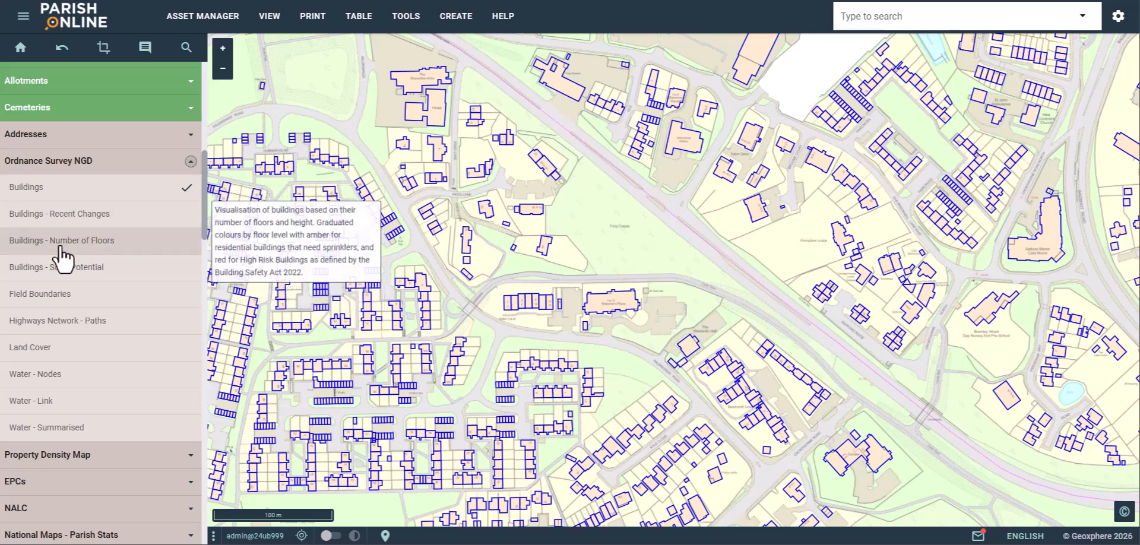
pyautogui.moveTo(90, 272)
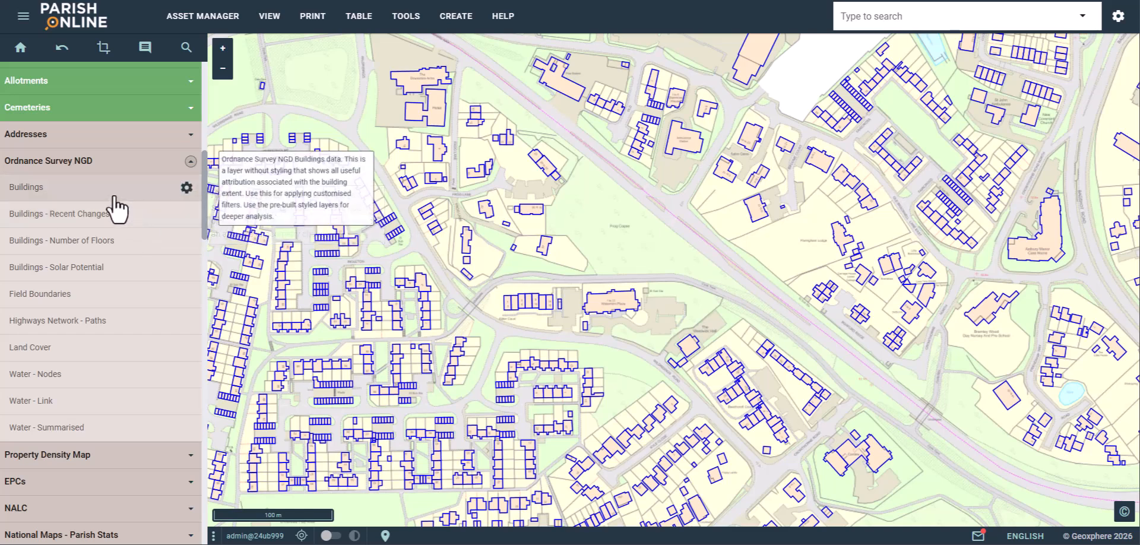
# - Swap Buildings for Buildings - Recent Changes and view a house changed 2026-04-07 (Modified Attributes)
pyautogui.click(97, 191)
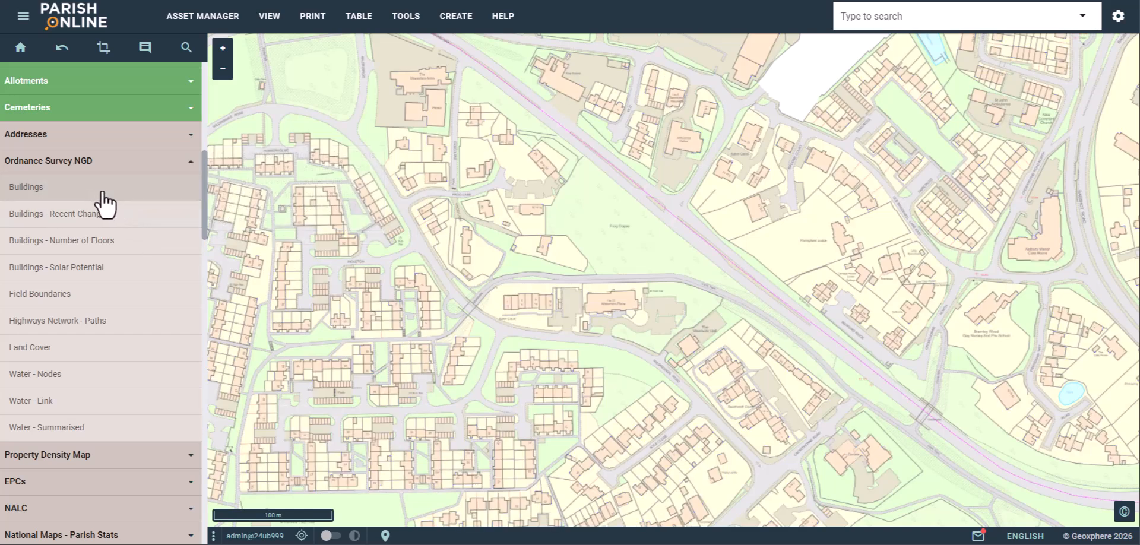
pyautogui.click(119, 216)
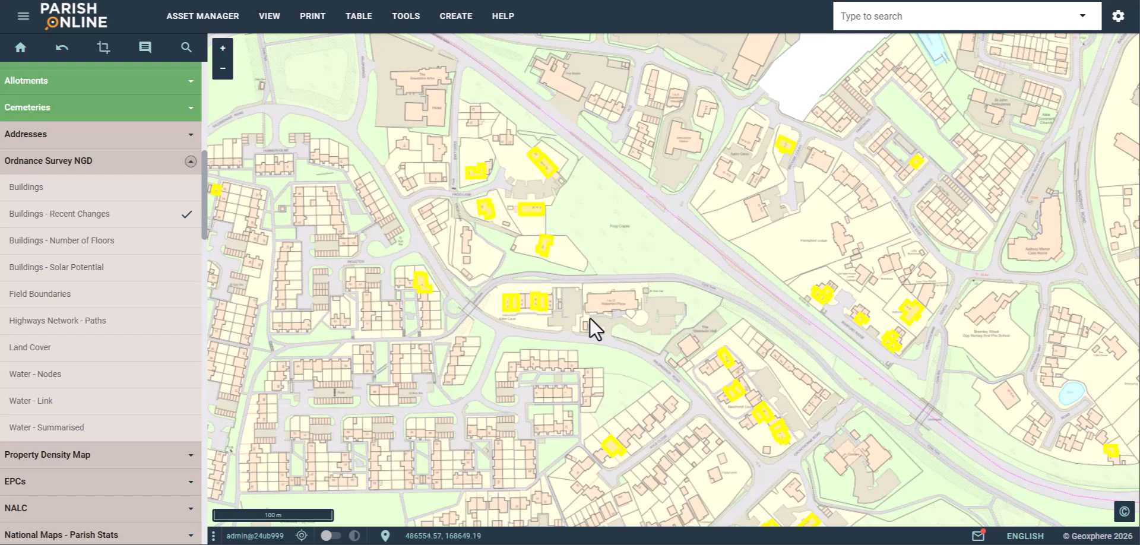
pyautogui.scroll(3, 539, 306)
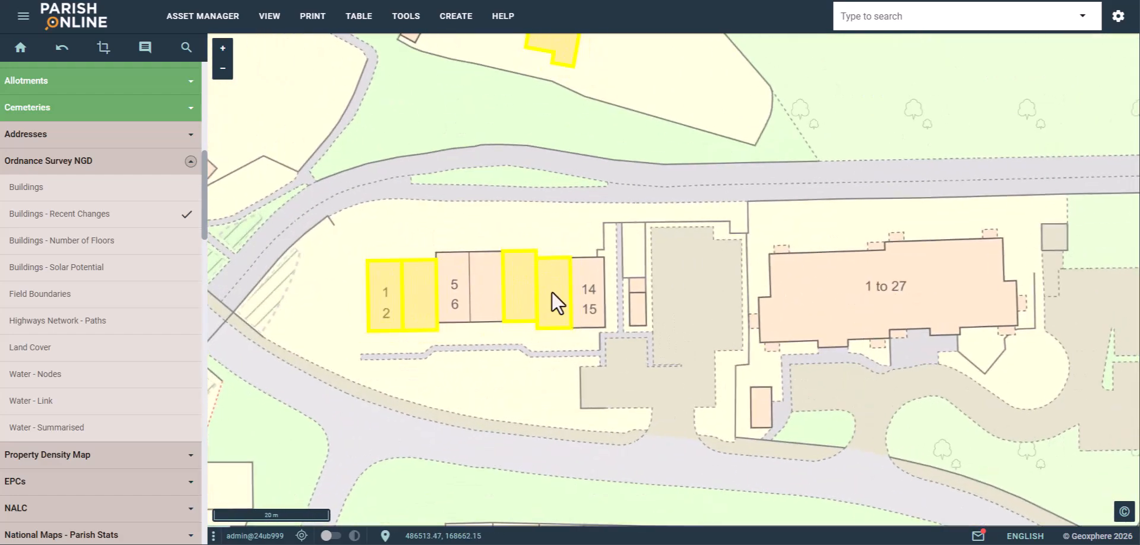
pyautogui.click(551, 291)
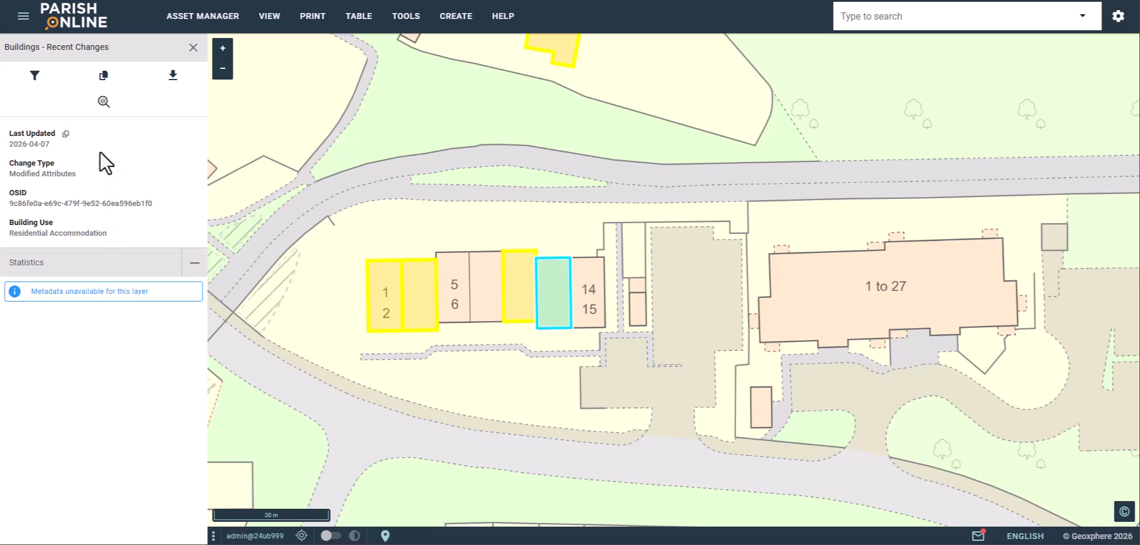
pyautogui.moveTo(100, 172); pyautogui.dragTo(57, 174)
# - Clear the text selection and close the recent-change details
pyautogui.click(14, 174)
pyautogui.click(193, 47)
pyautogui.scroll(-5, 604, 289)
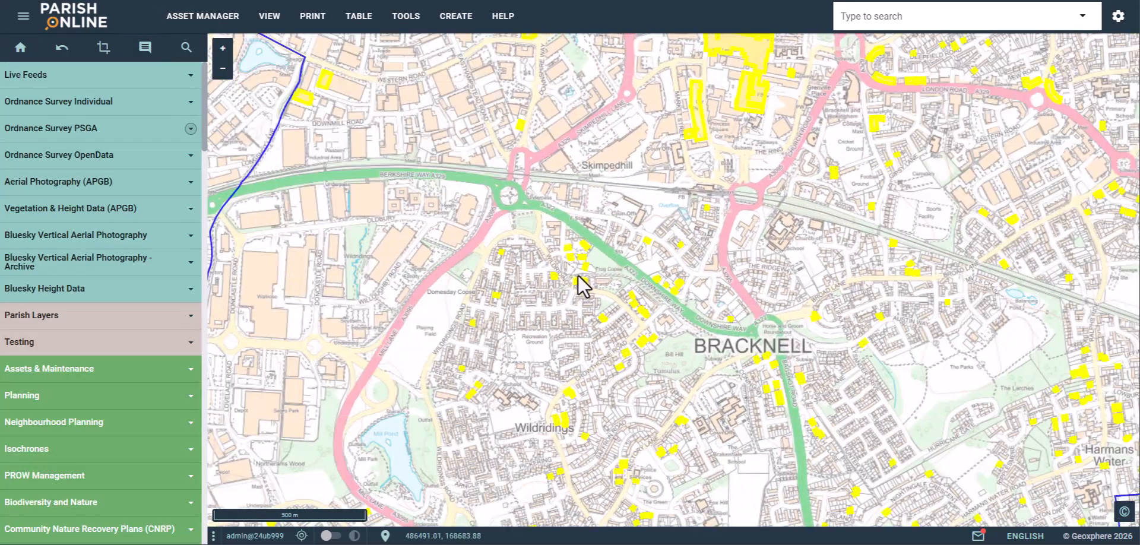
# - Pan and zoom the map to north Bracknell around Birch Hill to show changed buildings
pyautogui.moveTo(705, 252); pyautogui.dragTo(544, 363)
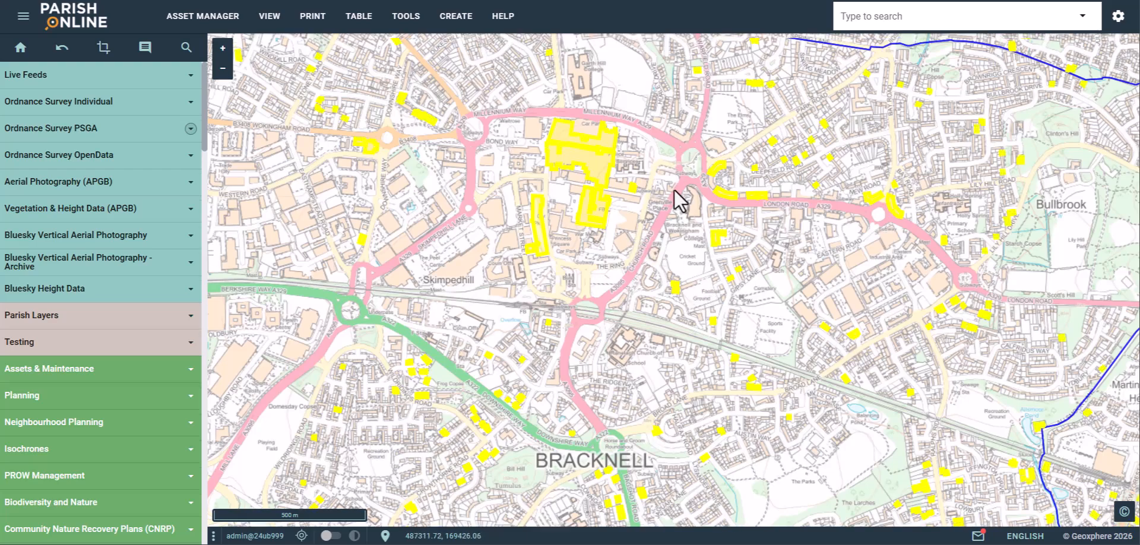
pyautogui.moveTo(674, 198); pyautogui.dragTo(717, 312)
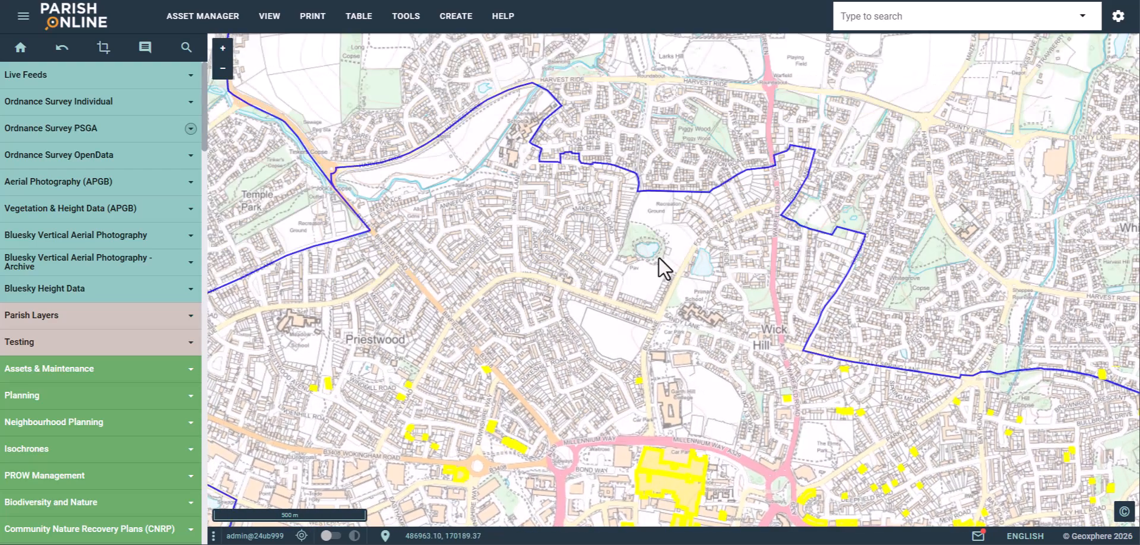
pyautogui.scroll(-3, 641, 212)
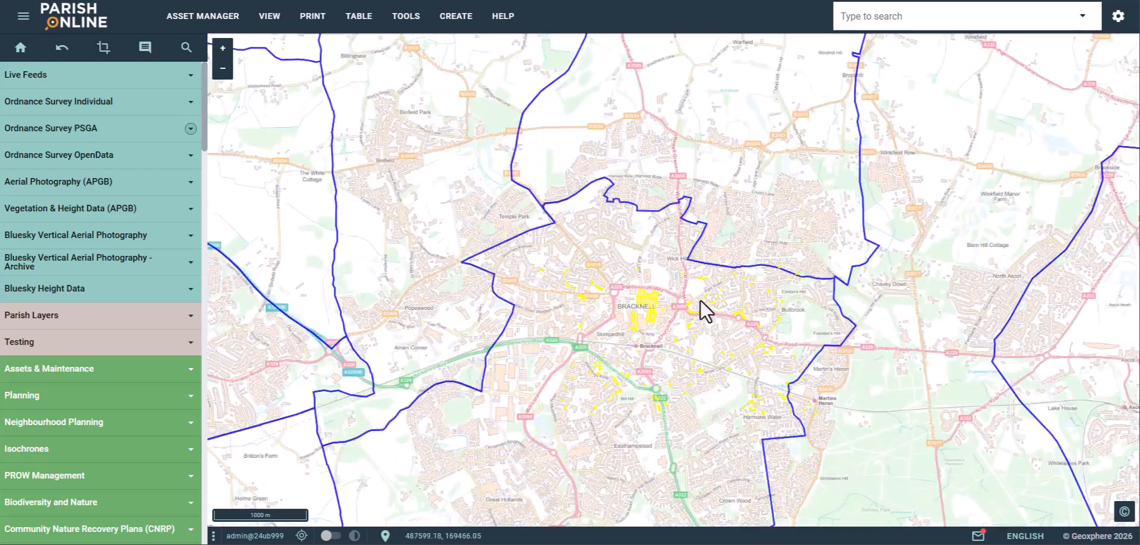
pyautogui.moveTo(689, 365); pyautogui.dragTo(654, 157)
pyautogui.scroll(3, 604, 346)
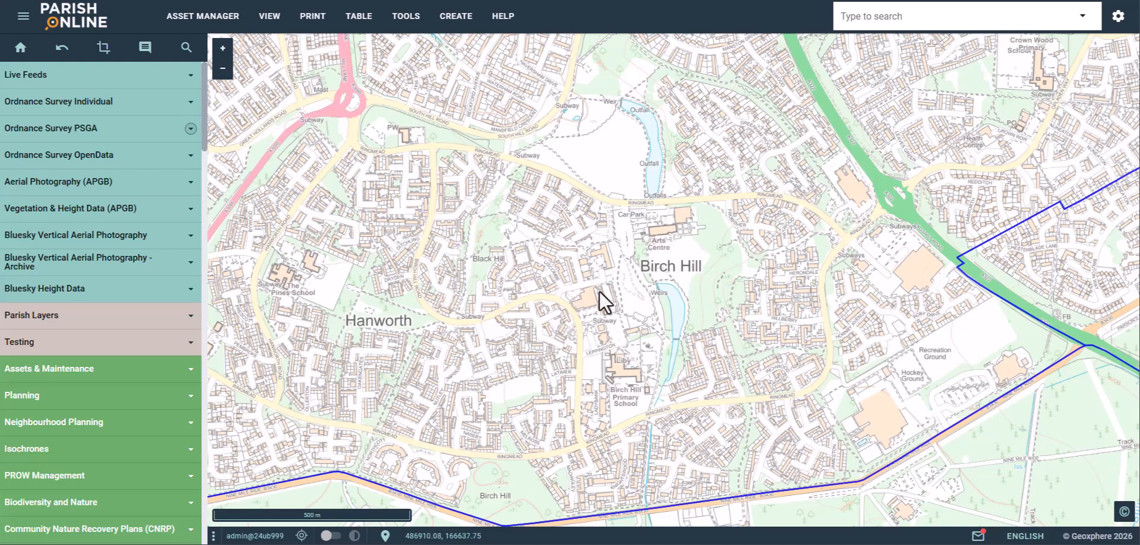
pyautogui.moveTo(608, 162); pyautogui.dragTo(668, 448)
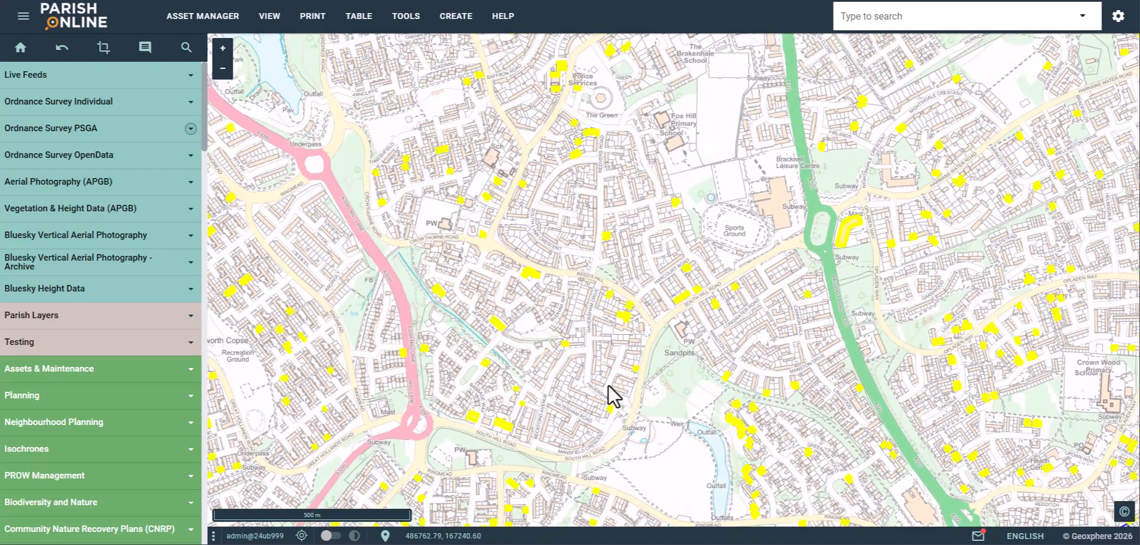
pyautogui.scroll(-9, 89, 321)
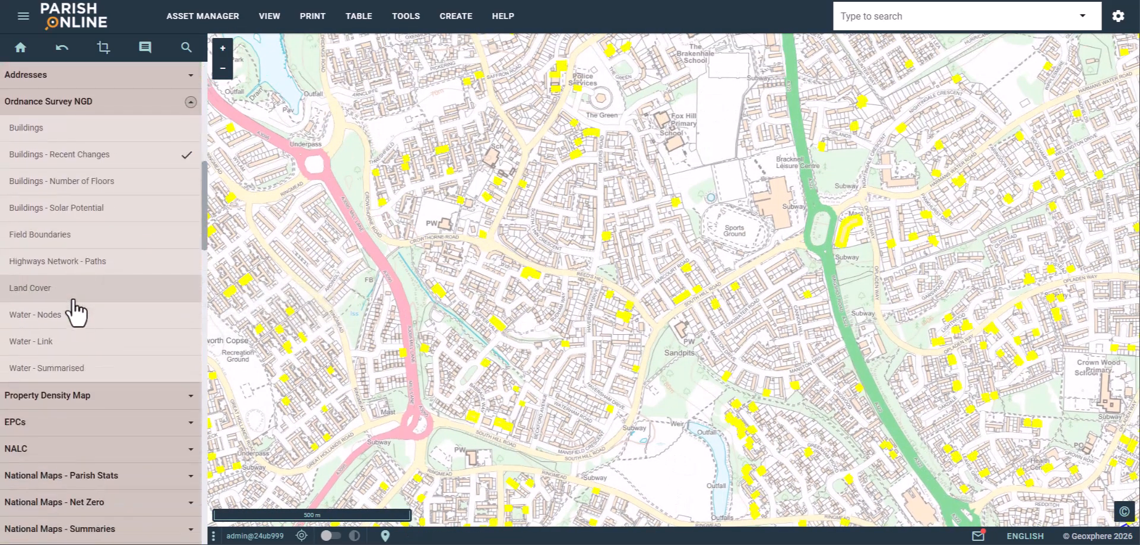
pyautogui.click(136, 156)
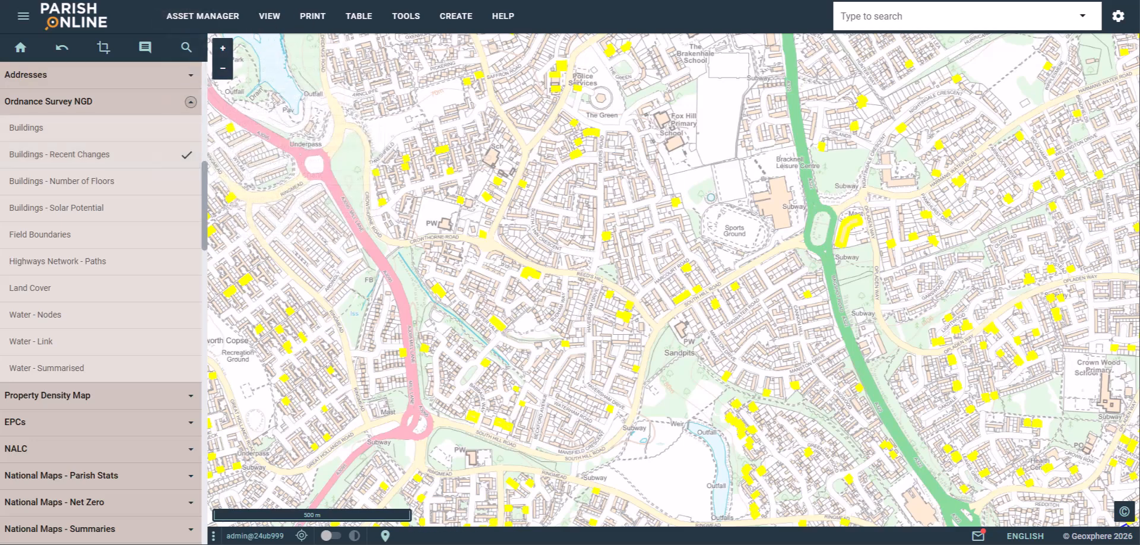
pyautogui.click(270, 16)
# - Check the Modified Attributes / Modified Geometry legend, then switch off Buildings - Recent Changes
pyautogui.click(270, 108)
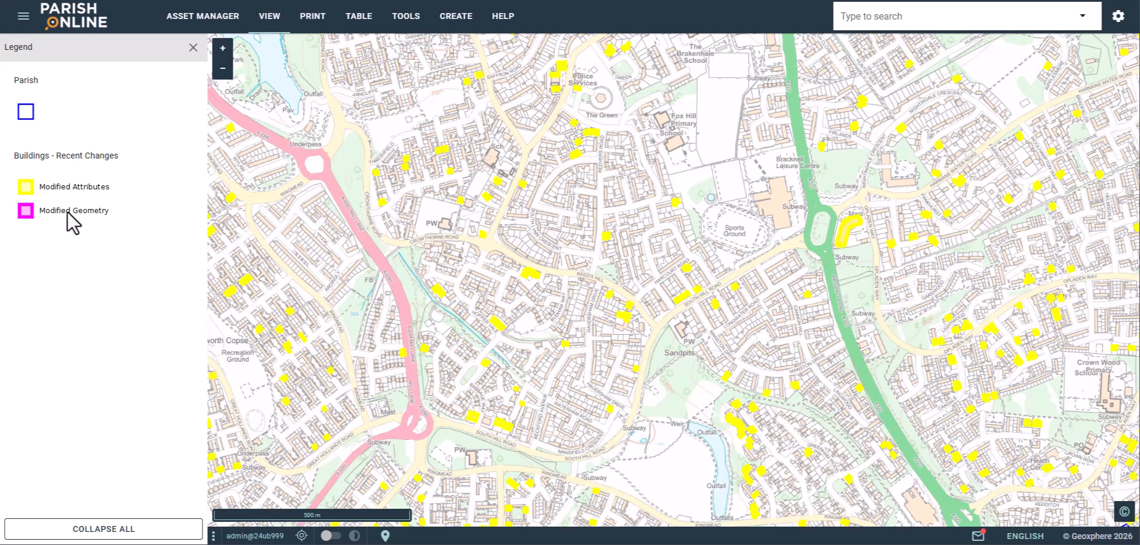
pyautogui.click(193, 48)
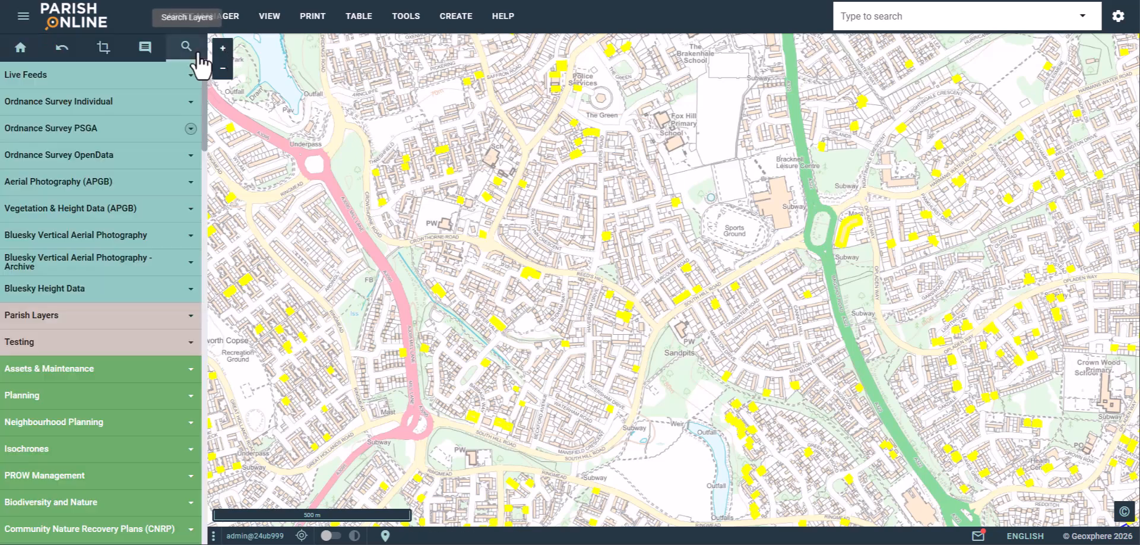
pyautogui.scroll(-9, 140, 261)
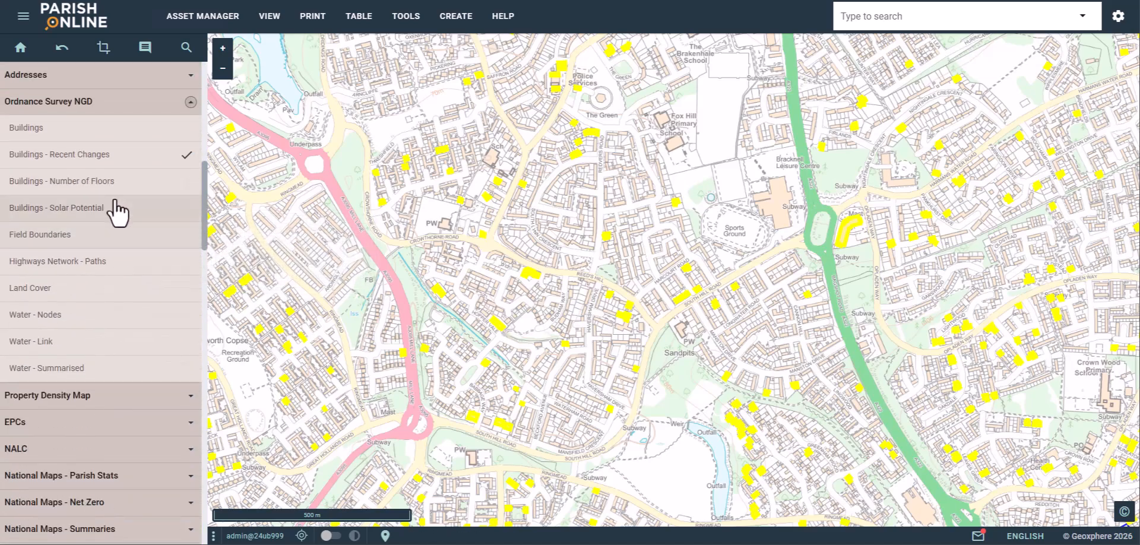
pyautogui.scroll(-1, 526, 265)
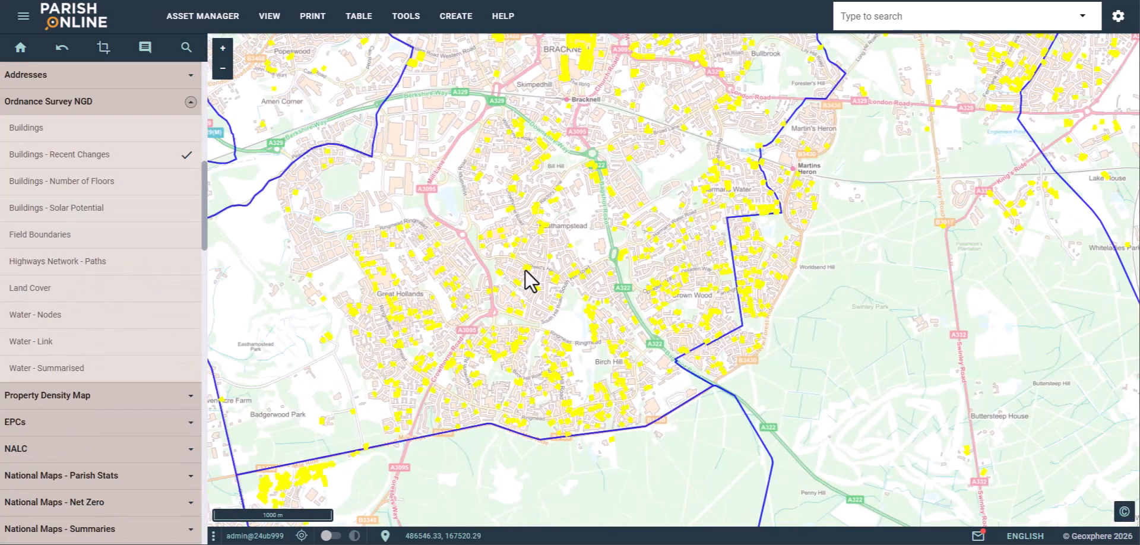
pyautogui.scroll(2, 556, 232)
pyautogui.click(106, 164)
pyautogui.moveTo(105, 180)
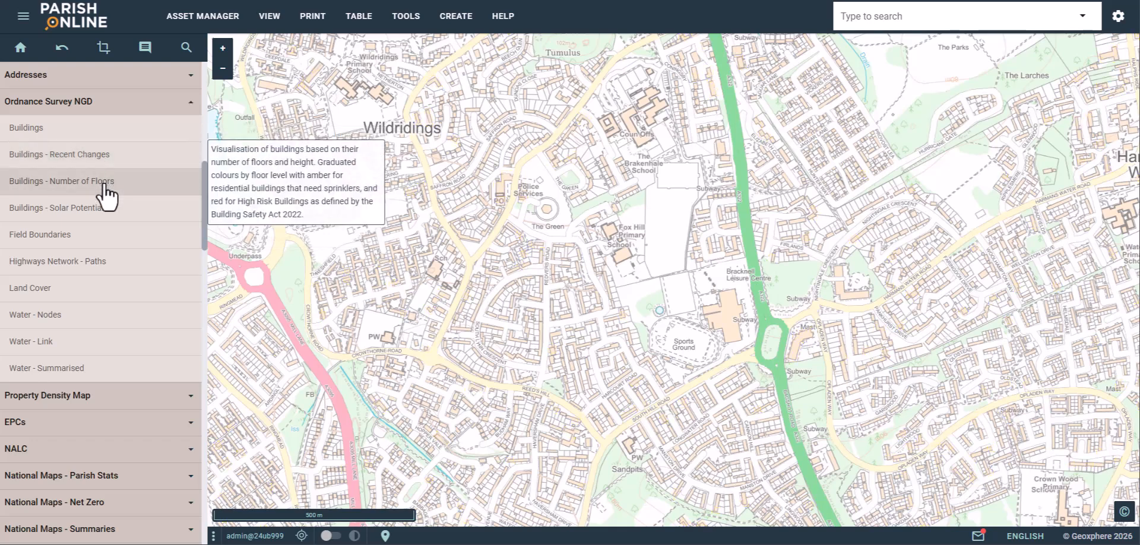
# - Switch on Buildings - Number of Floors and show its legend of floor bands and sprinkler risk
pyautogui.click(105, 181)
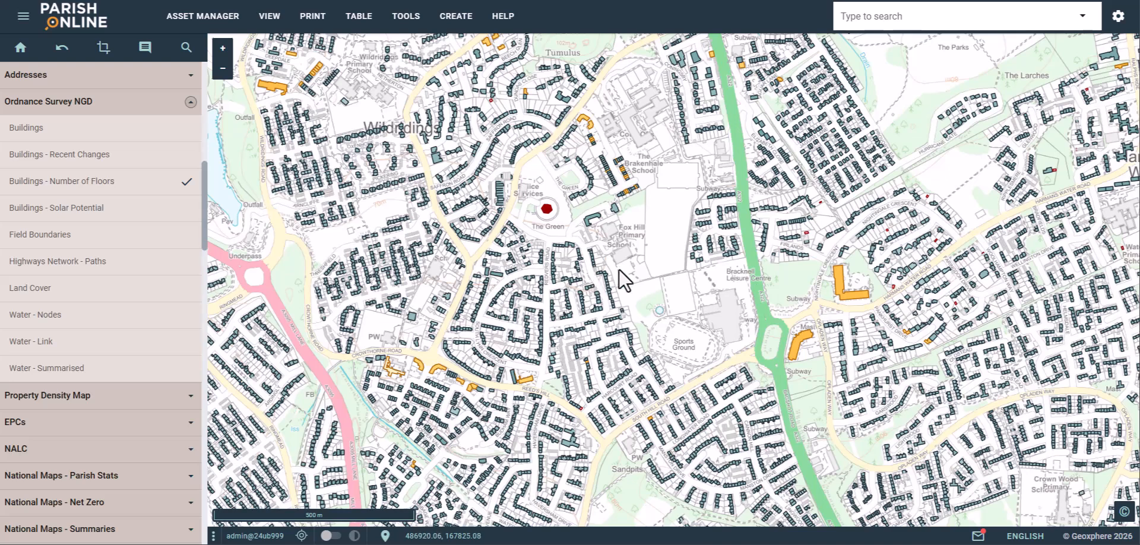
pyautogui.click(269, 16)
pyautogui.click(279, 111)
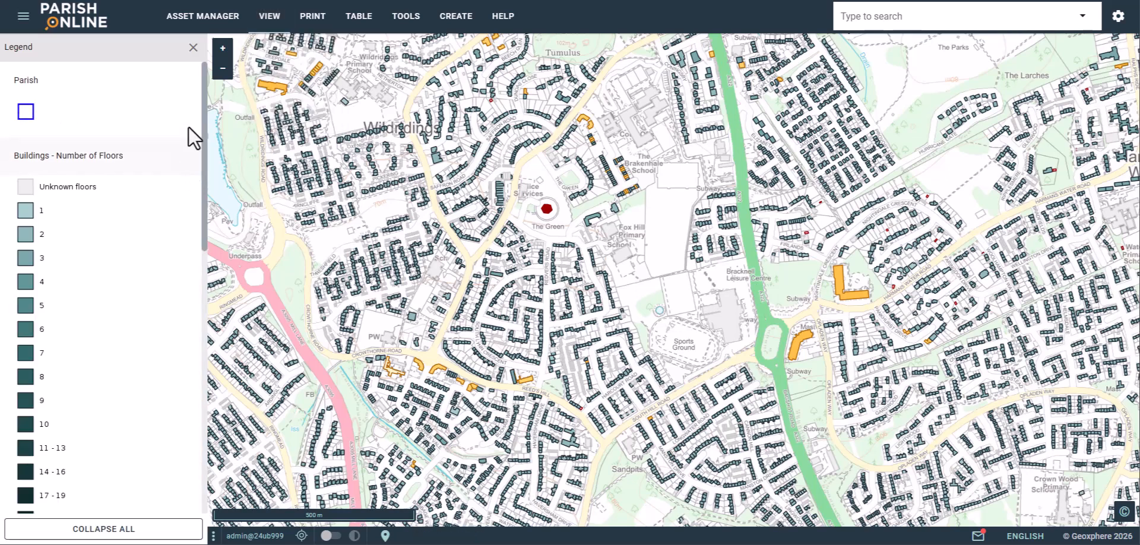
pyautogui.scroll(-1, 205, 112)
pyautogui.scroll(-2, 205, 113)
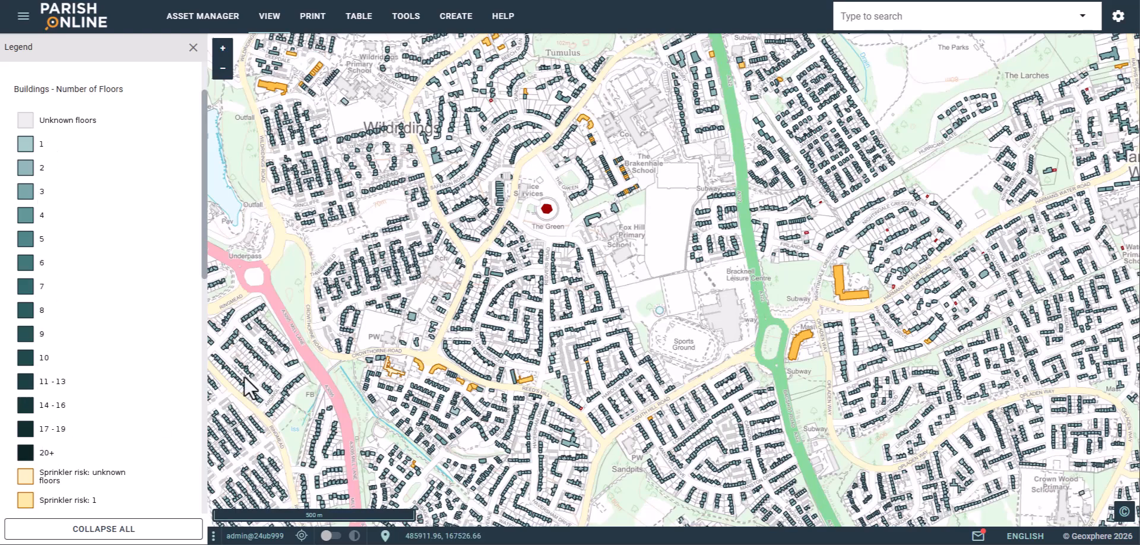
# - Centre the map on Bracknell town centre's buildings at 200 m scale
pyautogui.moveTo(562, 205); pyautogui.dragTo(568, 334)
pyautogui.scroll(-2, 568, 324)
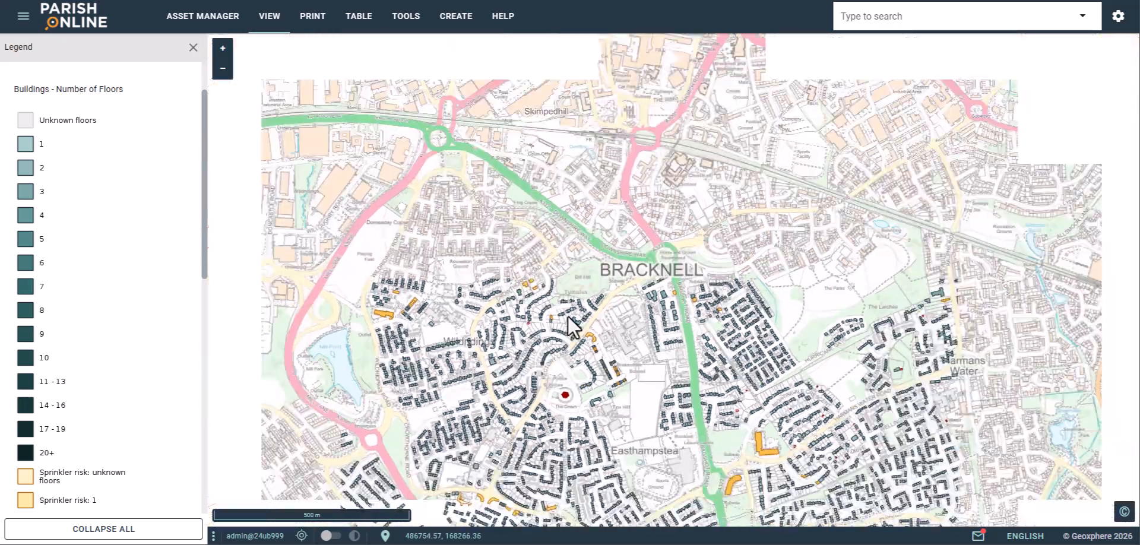
pyautogui.moveTo(571, 247); pyautogui.dragTo(605, 359)
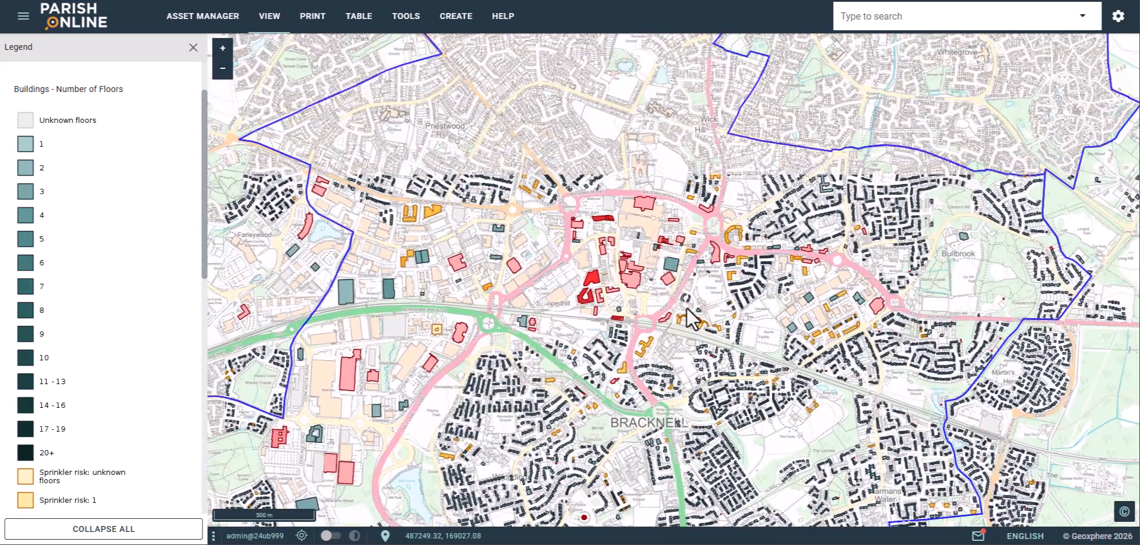
pyautogui.scroll(3, 757, 303)
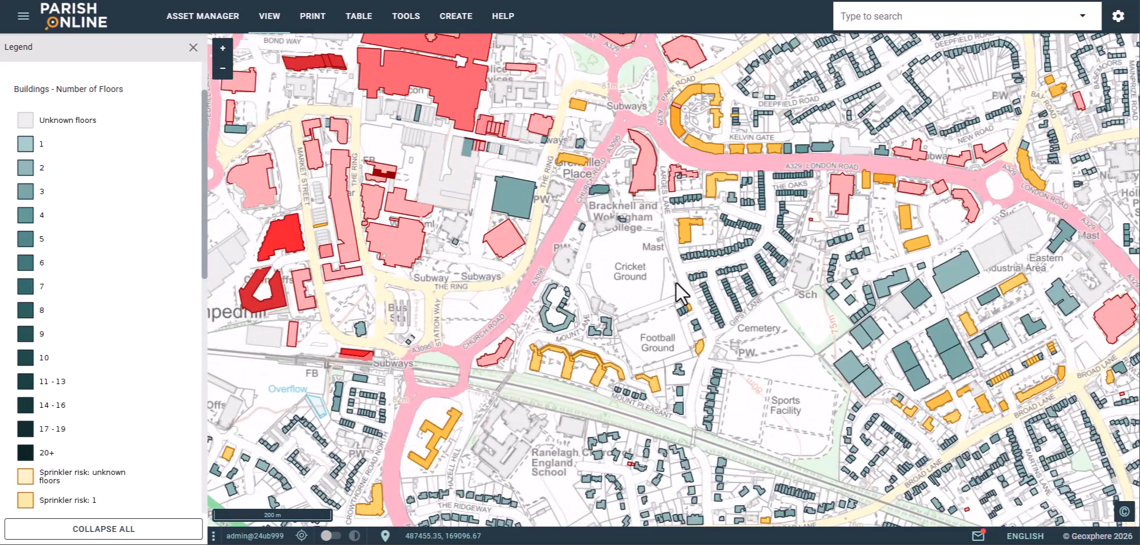
pyautogui.moveTo(614, 295); pyautogui.dragTo(661, 244)
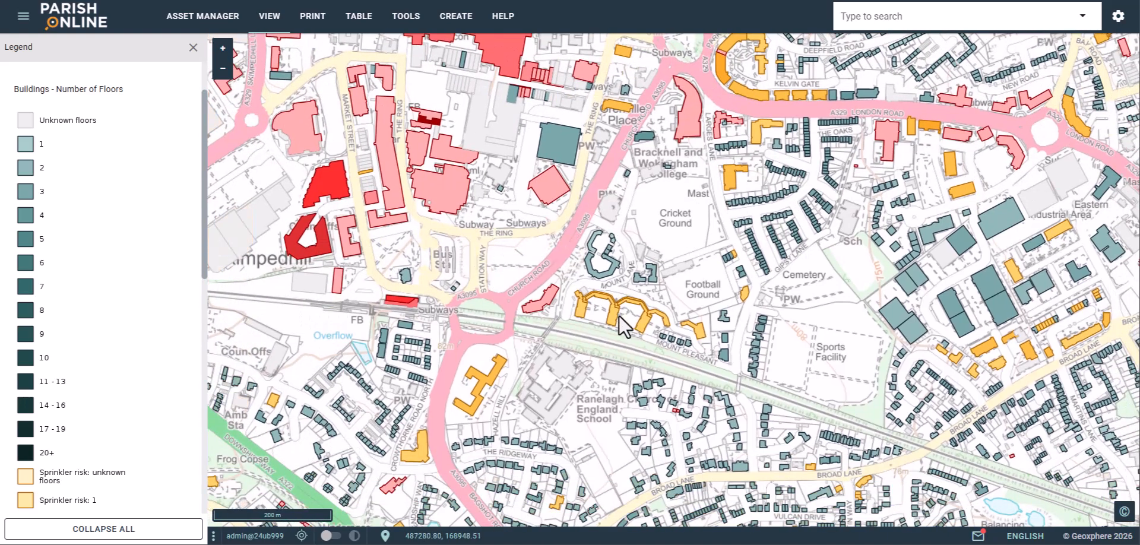
pyautogui.scroll(-3, 118, 208)
pyautogui.scroll(-1, 114, 205)
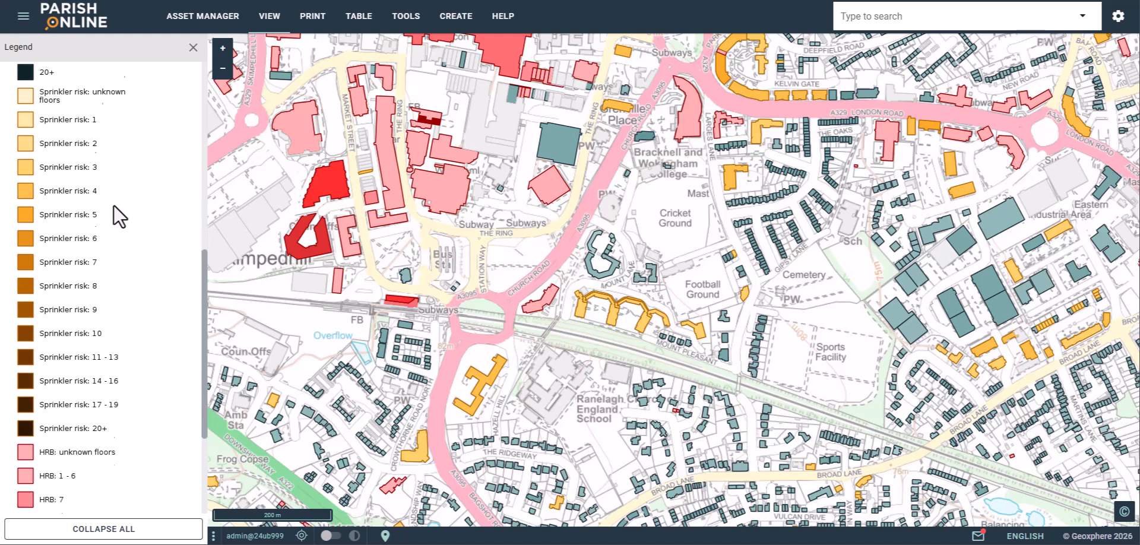
pyautogui.scroll(-1, 112, 203)
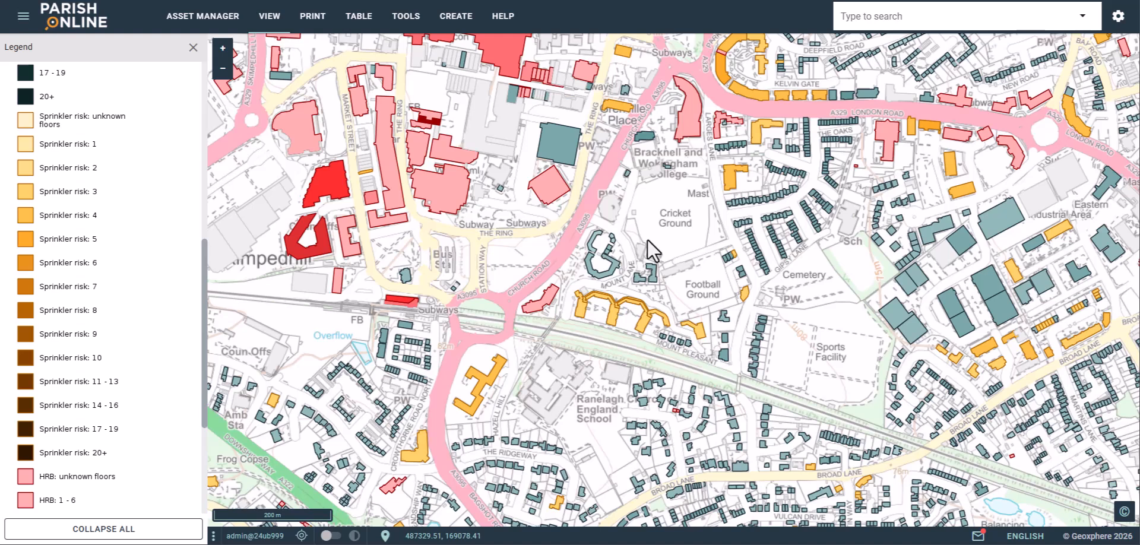
pyautogui.scroll(-3, 151, 247)
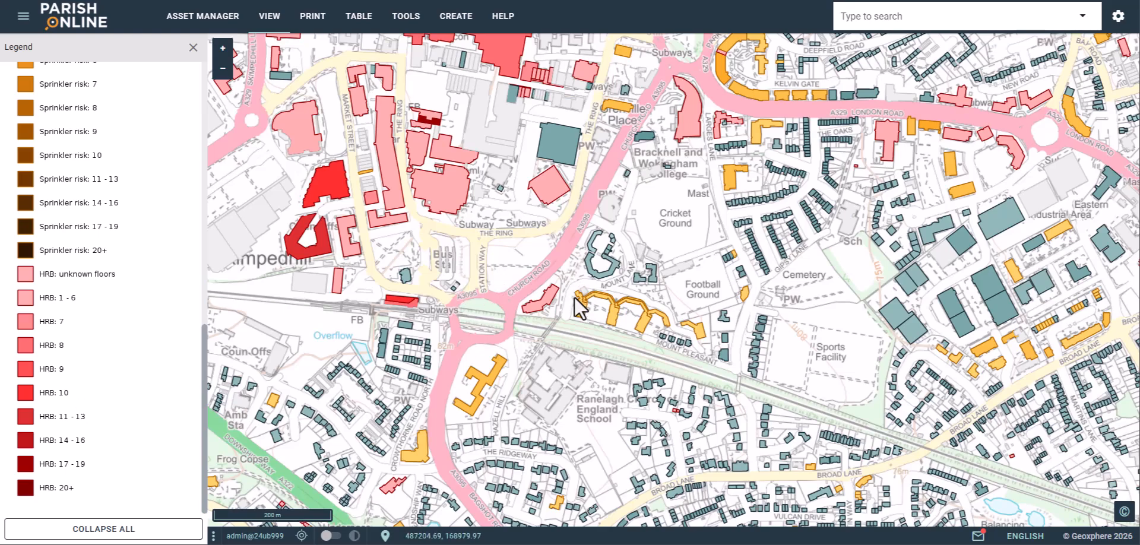
pyautogui.scroll(-2, 569, 301)
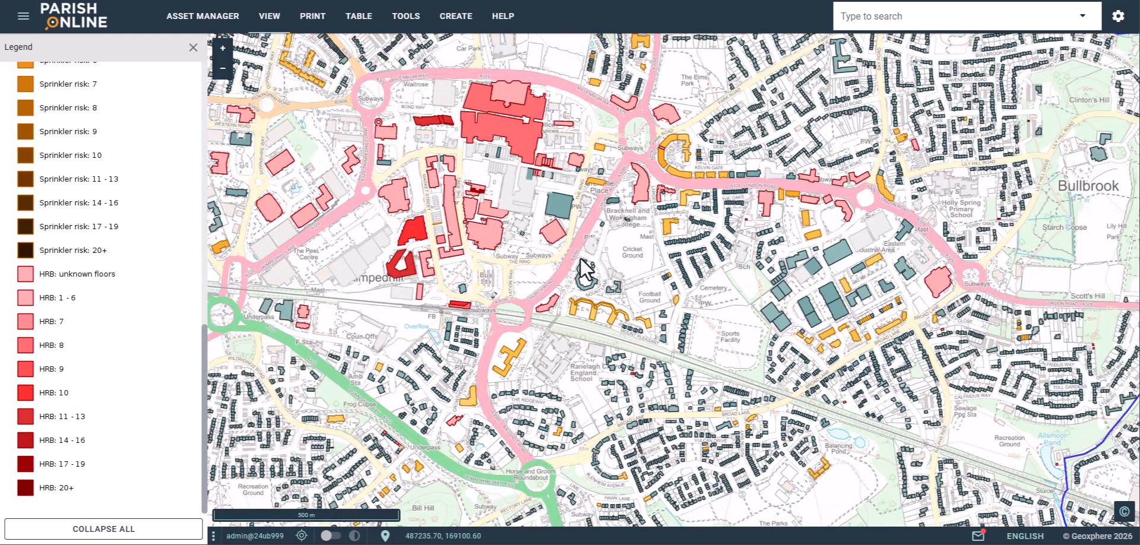
pyautogui.scroll(2, 586, 256)
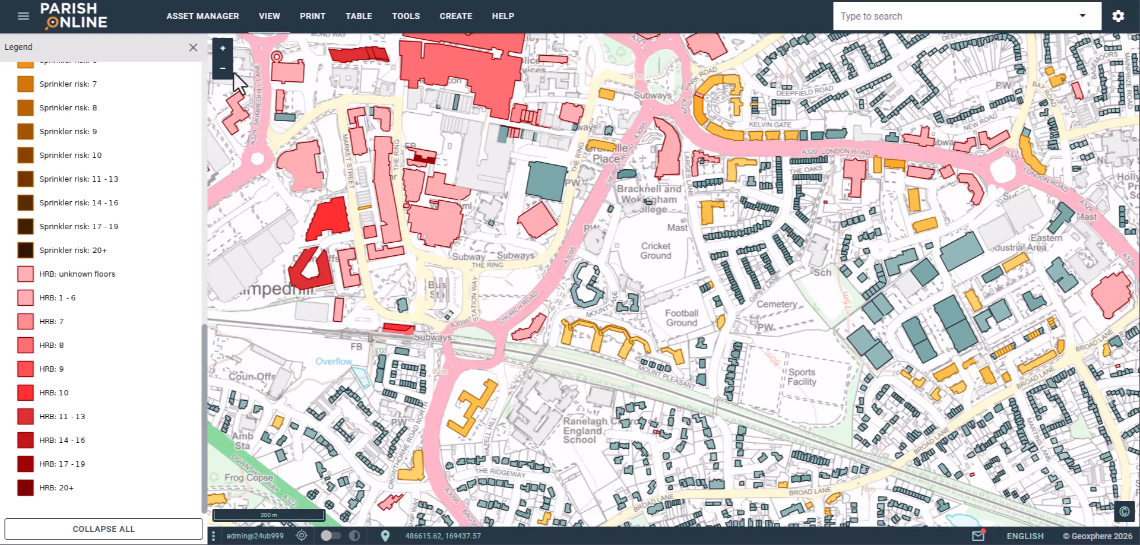
# - Close the legend, return to the NGD building layers, and pan across North Ascot
pyautogui.click(193, 47)
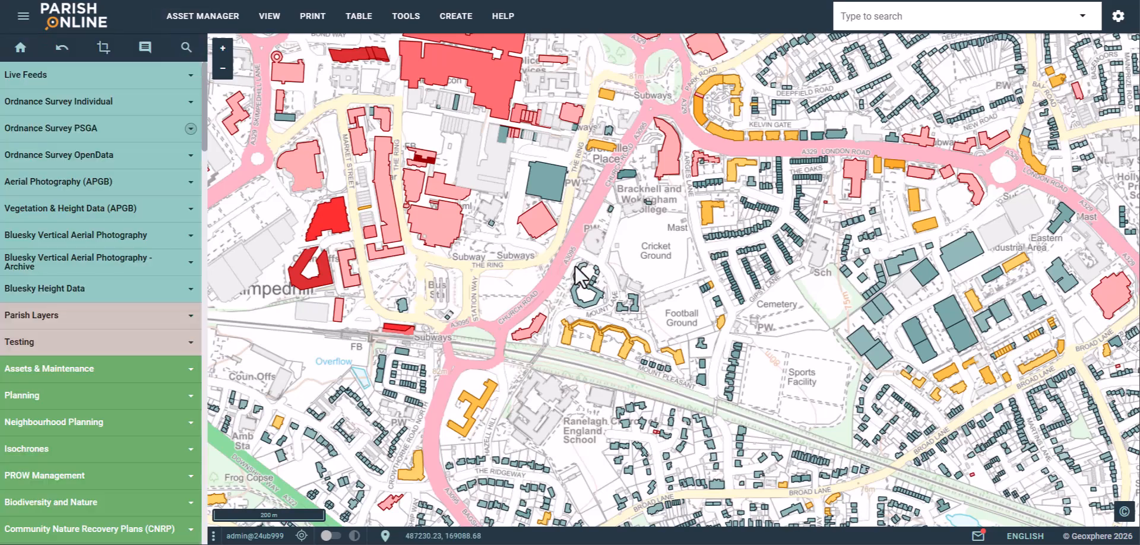
pyautogui.scroll(-1, 575, 267)
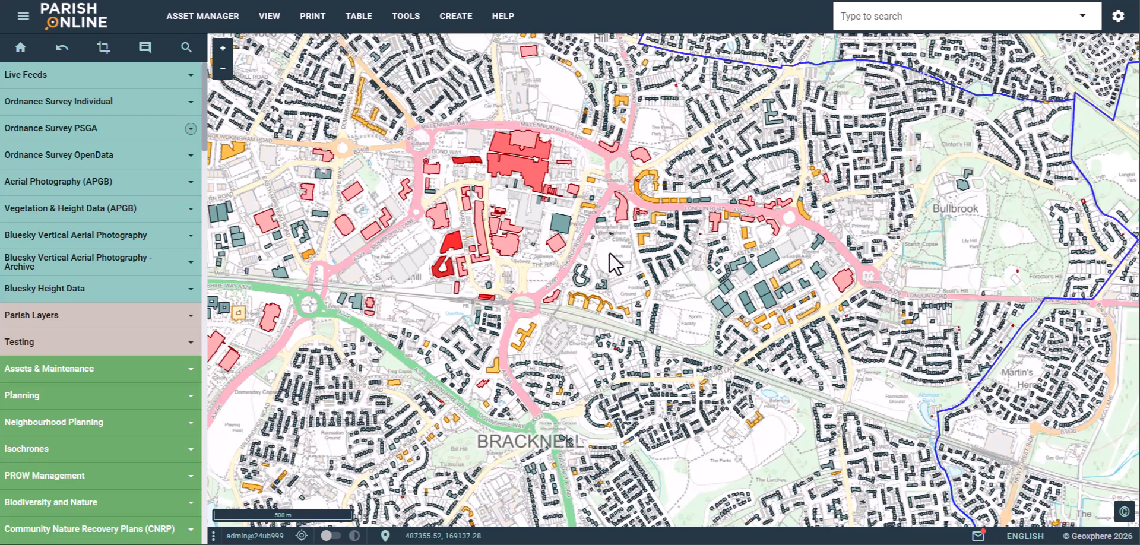
pyautogui.scroll(-2, 609, 254)
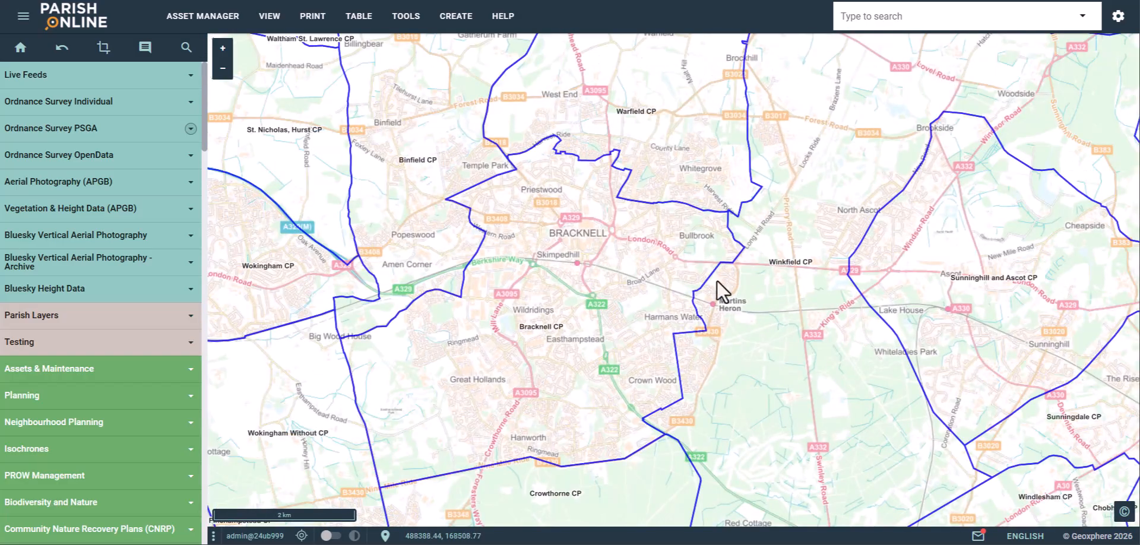
pyautogui.scroll(4, 904, 235)
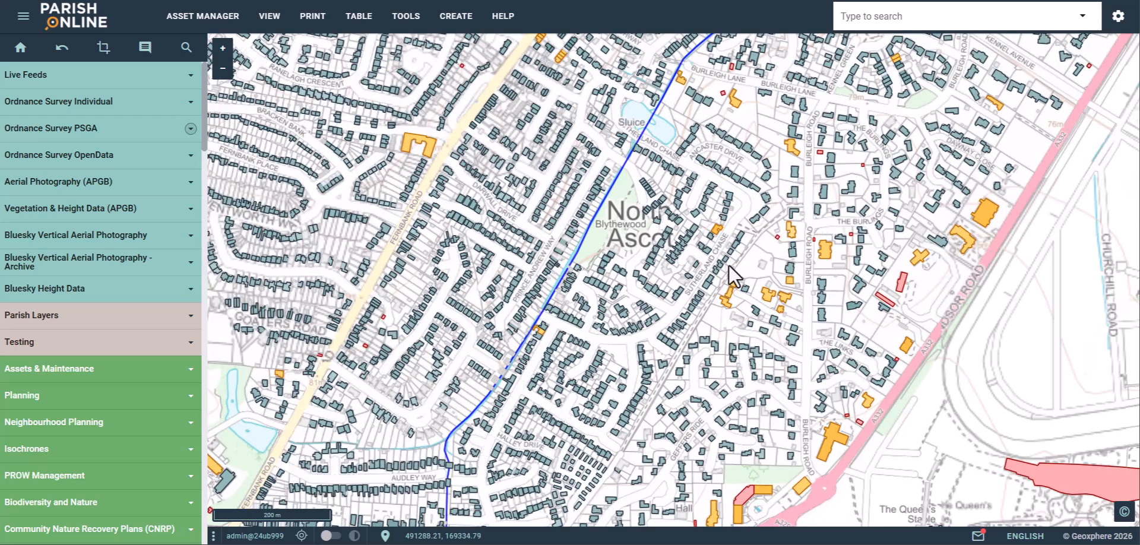
pyautogui.moveTo(744, 264); pyautogui.dragTo(860, 374)
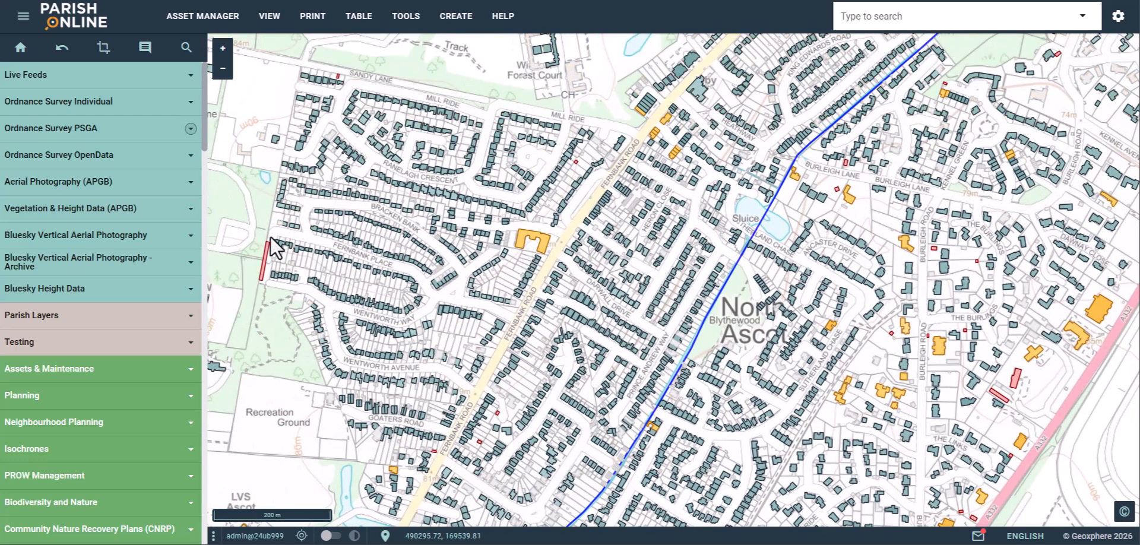
pyautogui.scroll(-10, 132, 216)
pyautogui.scroll(2, 132, 216)
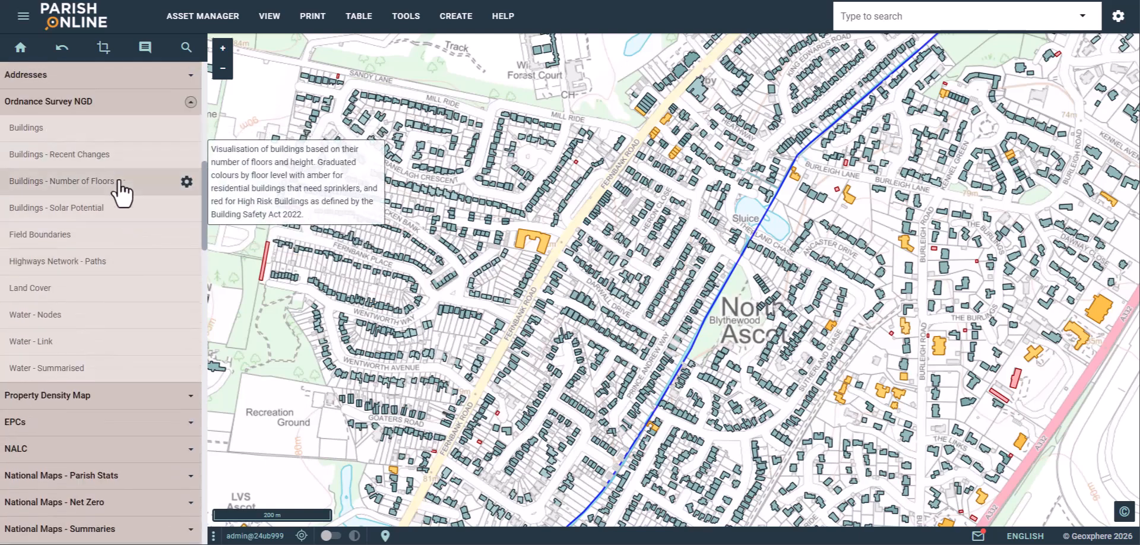
# - Filter Buildings - Number of Floors to Sprinklers Needed Equals true and save
pyautogui.click(186, 181)
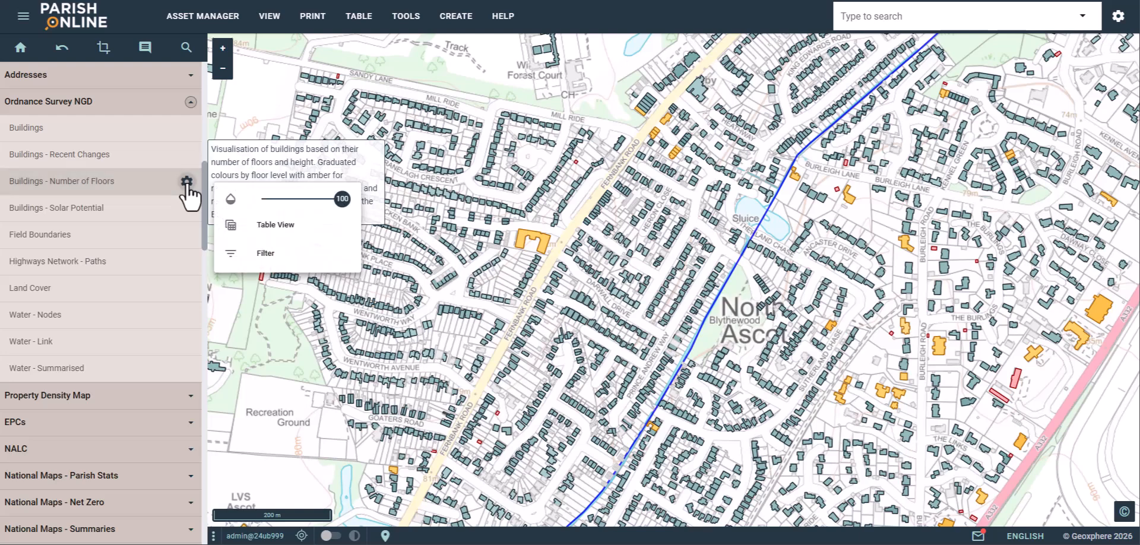
pyautogui.click(294, 261)
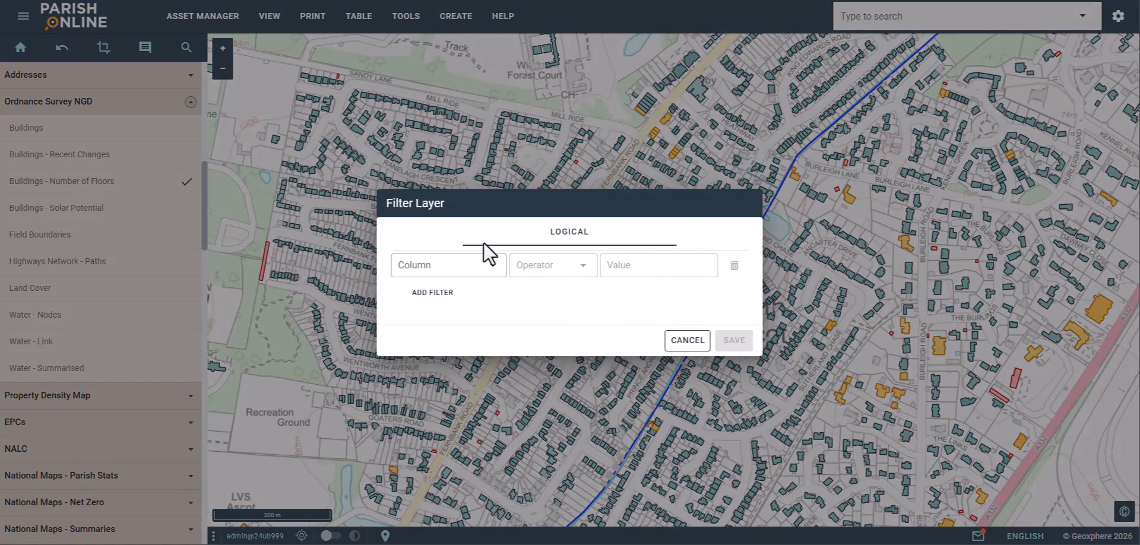
pyautogui.click(454, 270)
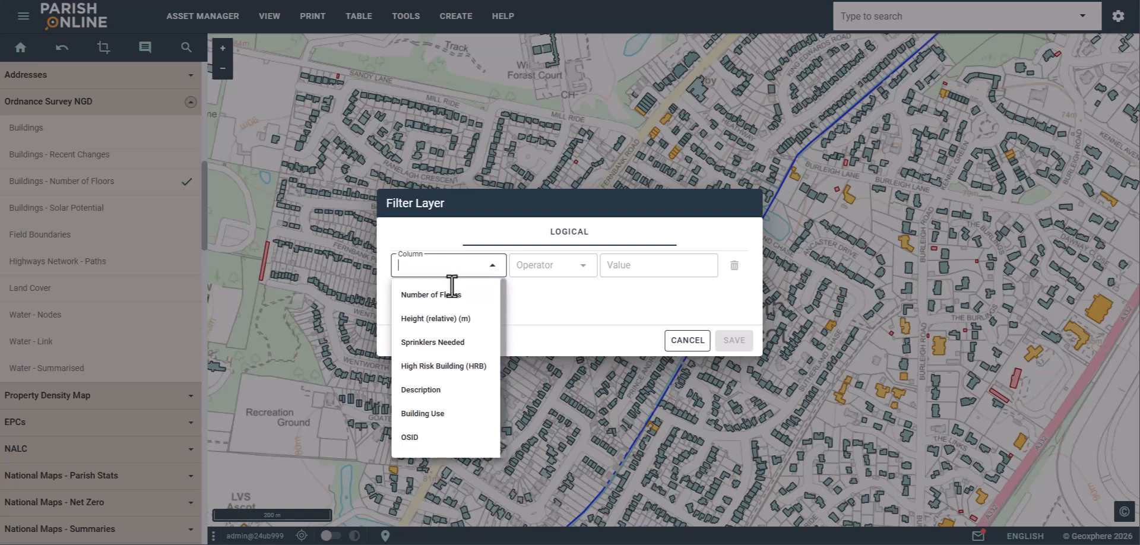
pyautogui.click(438, 342)
pyautogui.click(558, 265)
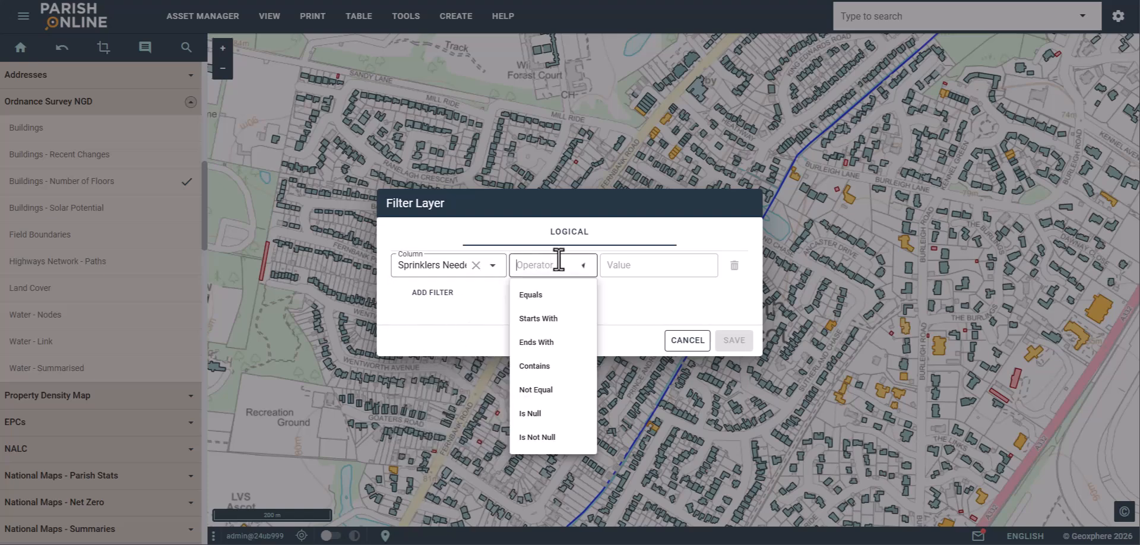
pyautogui.click(546, 297)
pyautogui.click(651, 265)
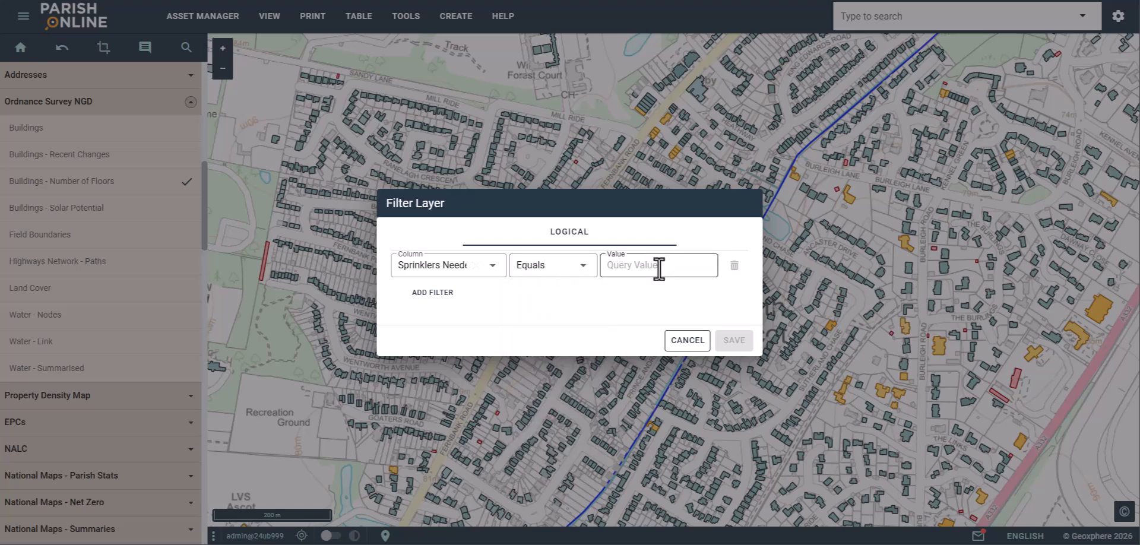
pyautogui.write('true')
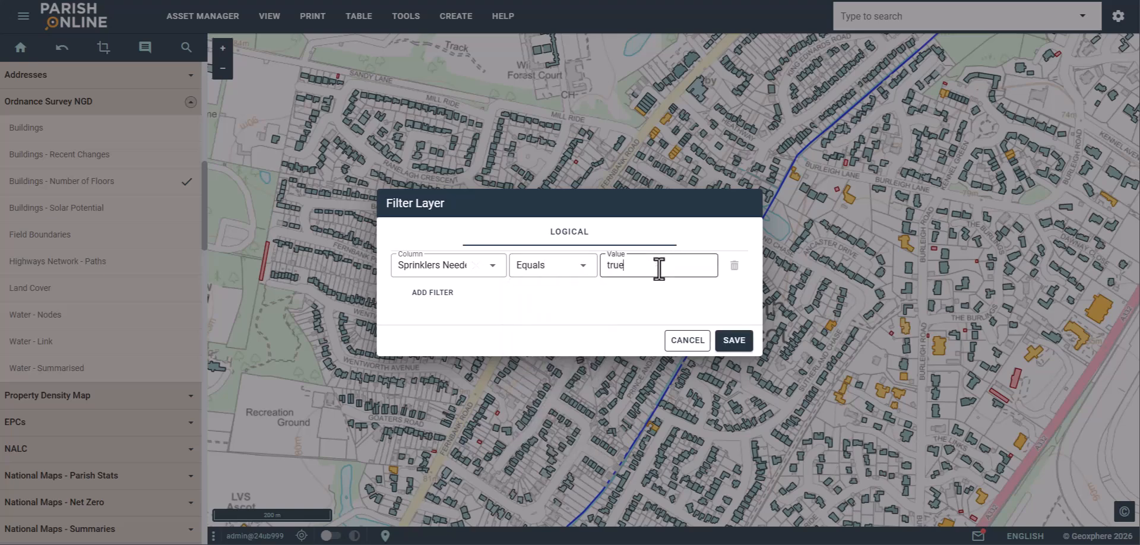
pyautogui.click(733, 343)
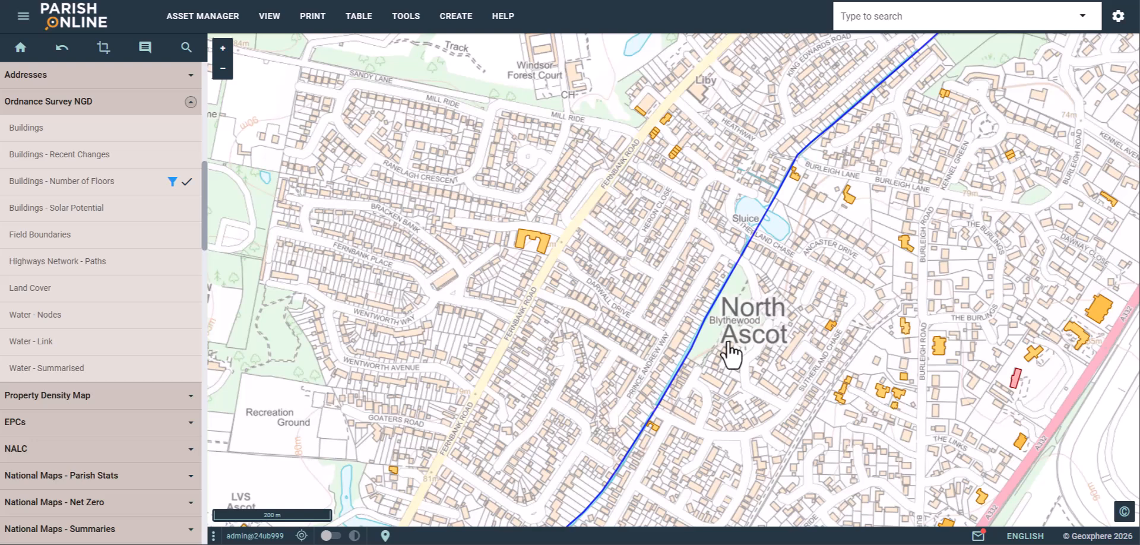
# - Remove the sprinklers filter from Buildings - Number of Floors and switch that layer off
pyautogui.moveTo(730, 355); pyautogui.dragTo(602, 297)
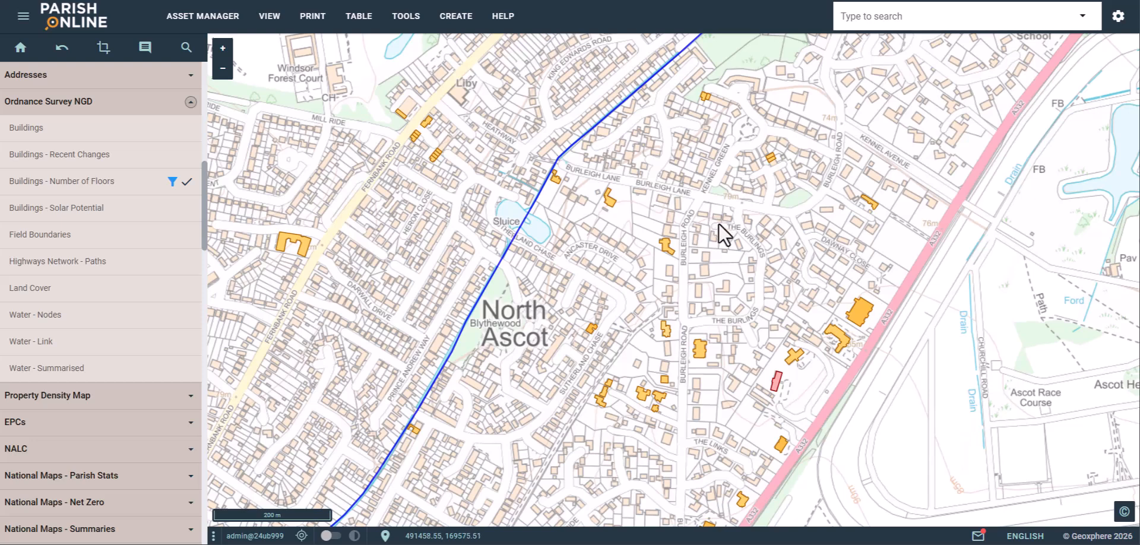
pyautogui.click(173, 184)
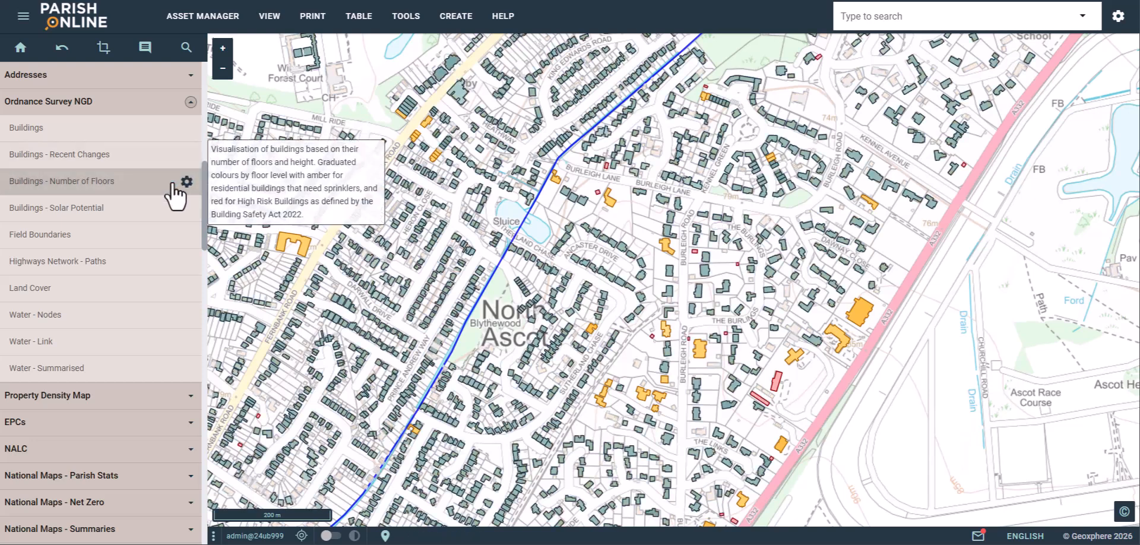
pyautogui.moveTo(451, 243); pyautogui.dragTo(760, 273)
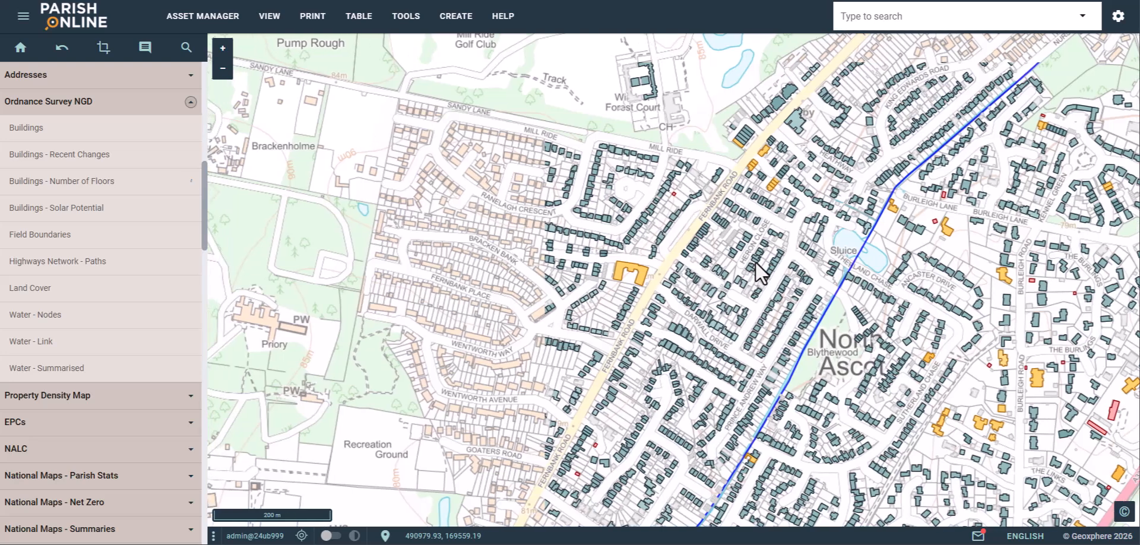
pyautogui.click(87, 187)
pyautogui.moveTo(89, 221)
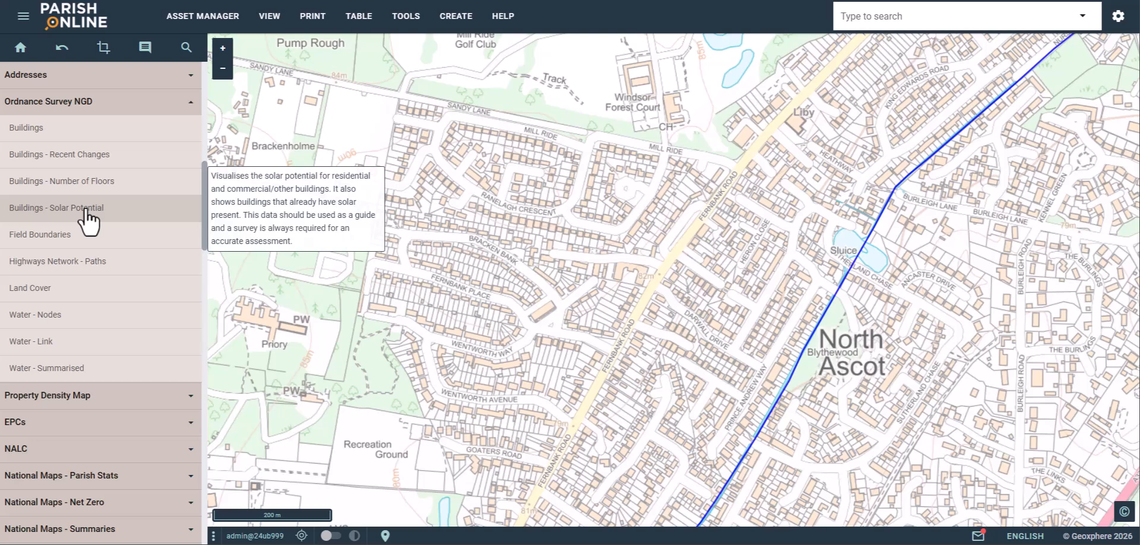
# - Switch on the Buildings - Solar Potential layer
pyautogui.click(88, 211)
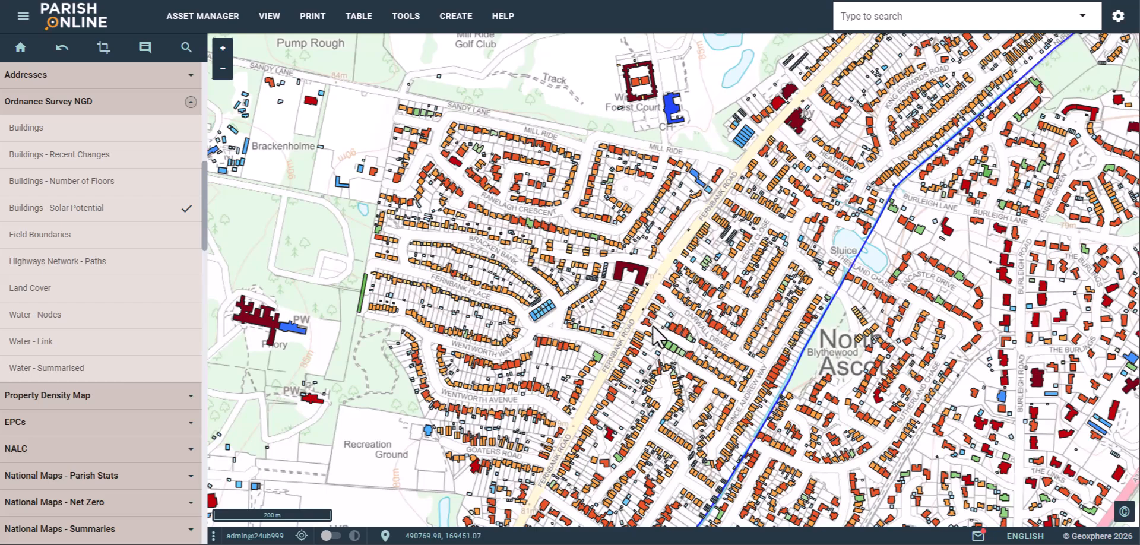
pyautogui.scroll(2, 651, 325)
pyautogui.scroll(-1, 641, 313)
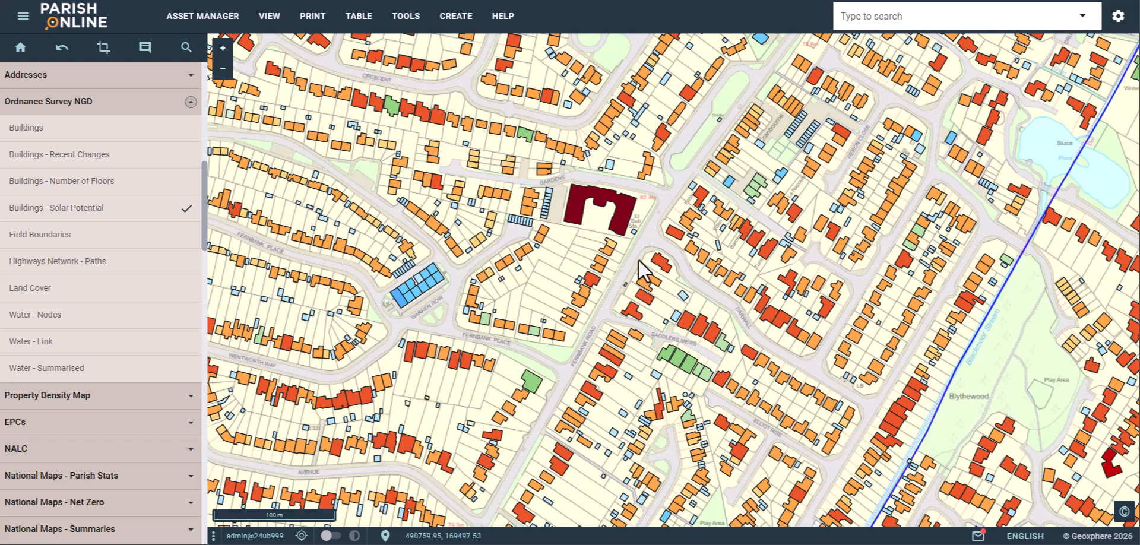
# - Zoom and pan the map to the LVS Ascot school buildings by London Road
pyautogui.scroll(-1, 638, 260)
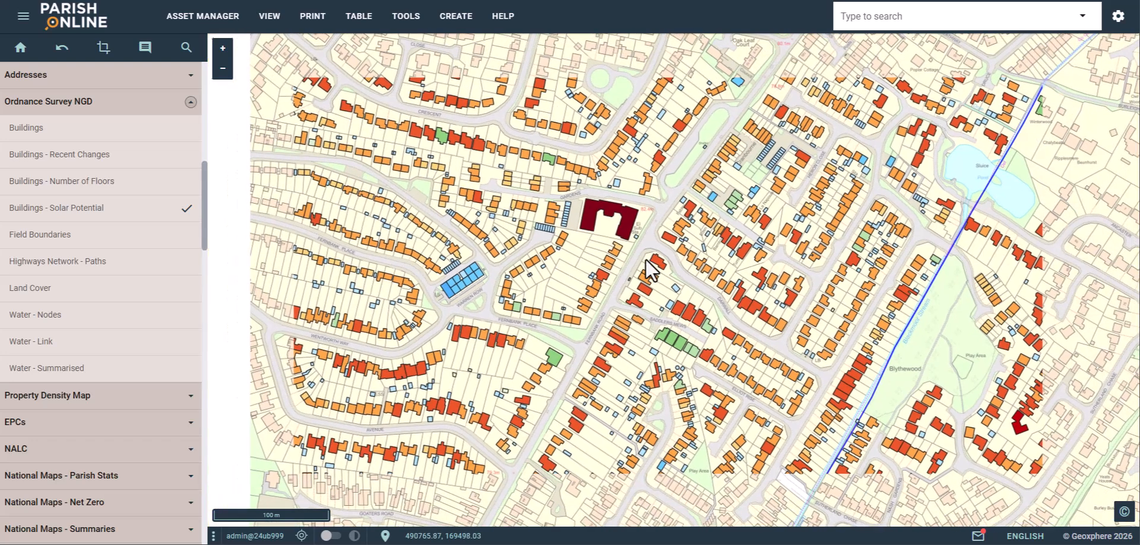
pyautogui.moveTo(572, 300); pyautogui.dragTo(618, 300)
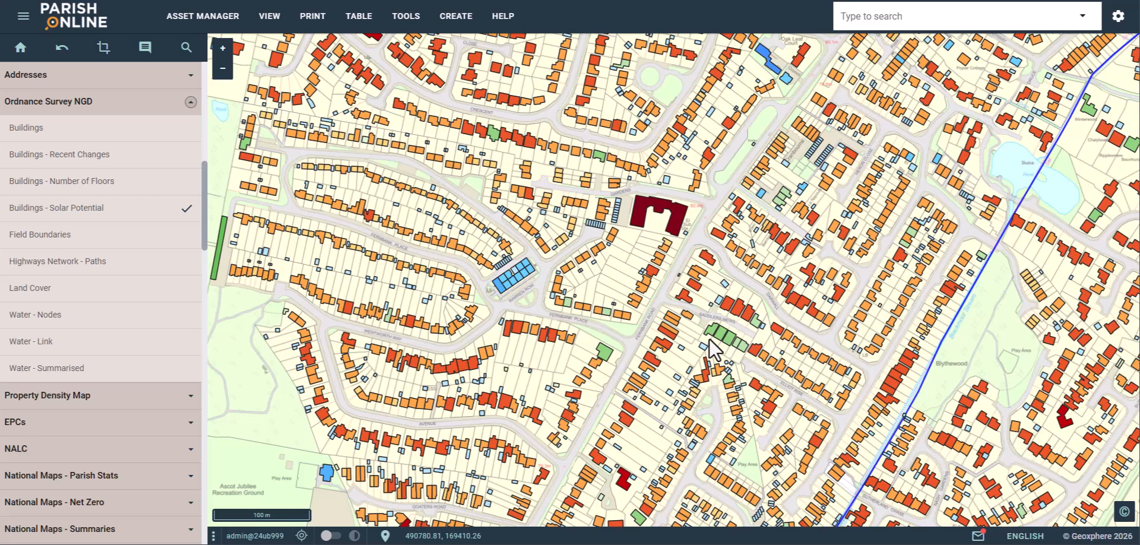
pyautogui.scroll(-2, 681, 275)
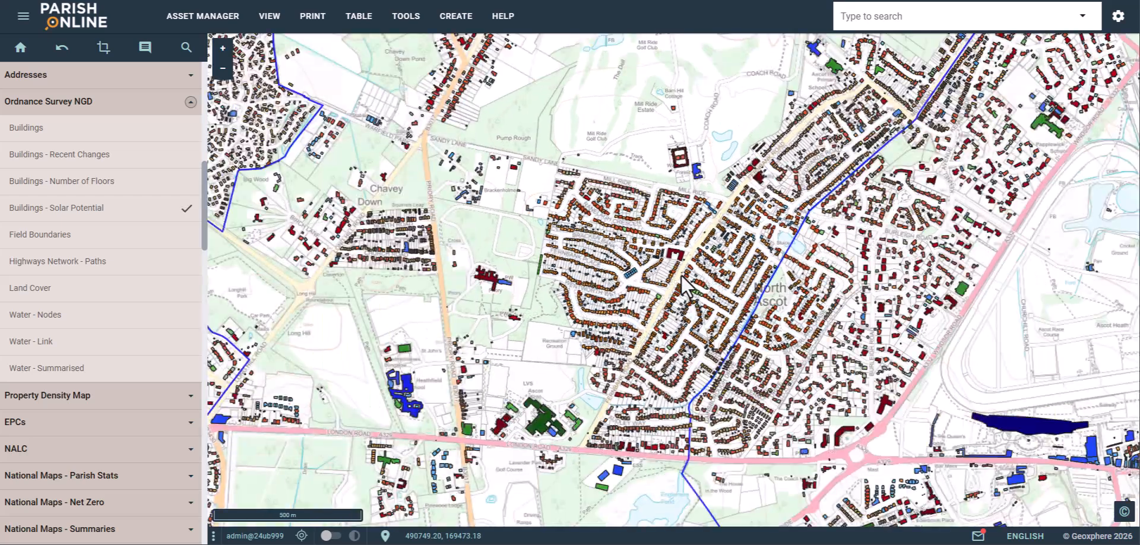
pyautogui.moveTo(652, 362); pyautogui.dragTo(673, 303)
pyautogui.scroll(2, 608, 306)
pyautogui.scroll(2, 604, 296)
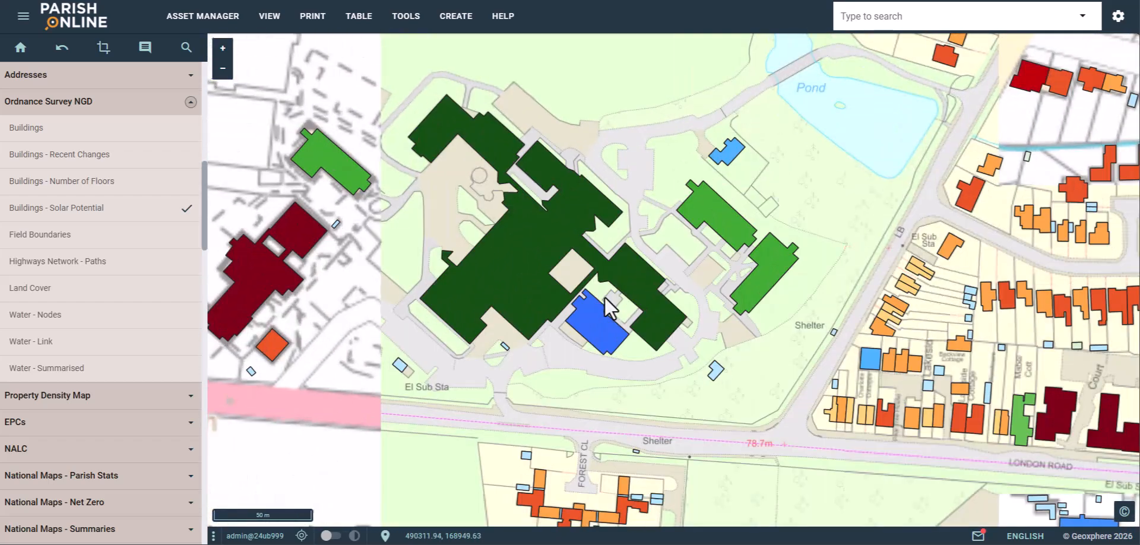
pyautogui.scroll(-1, 546, 301)
# - View the school's Solar Potential attributes, then those of the 17.45 kWp London Road block
pyautogui.click(533, 269)
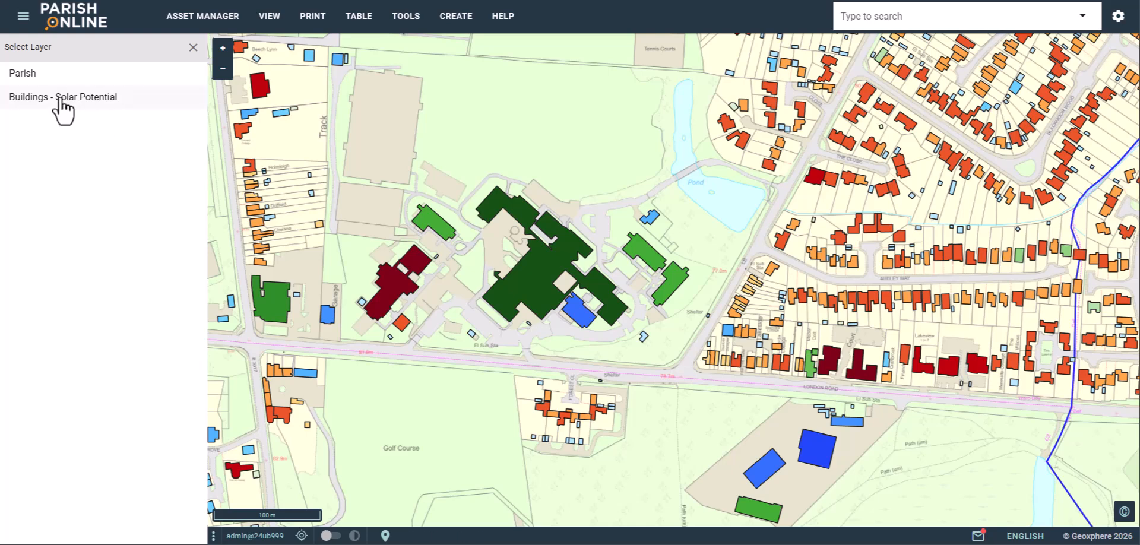
pyautogui.click(60, 96)
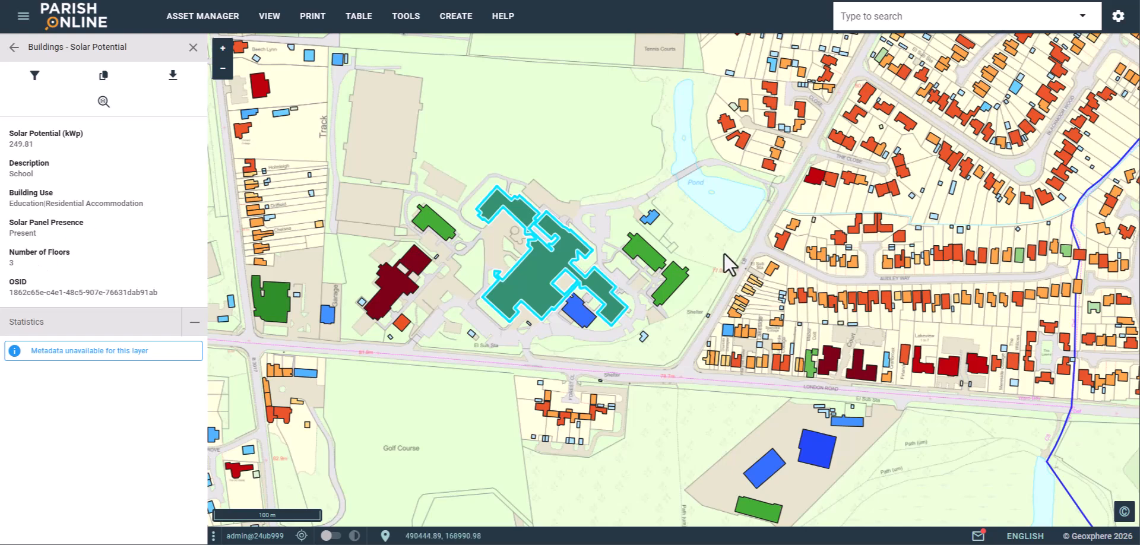
pyautogui.moveTo(726, 272); pyautogui.dragTo(541, 241)
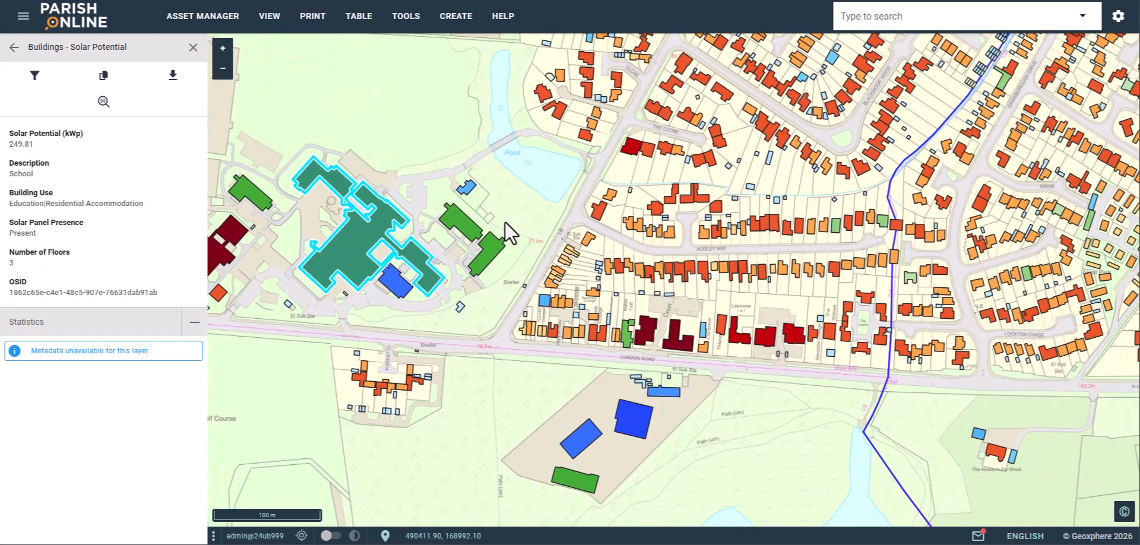
pyautogui.scroll(2, 686, 348)
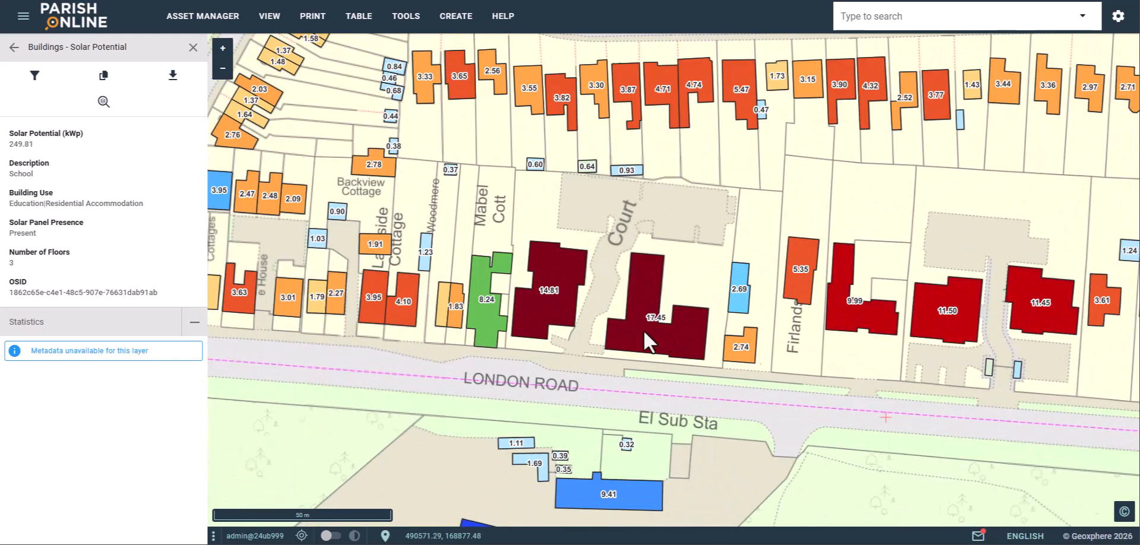
pyautogui.click(643, 330)
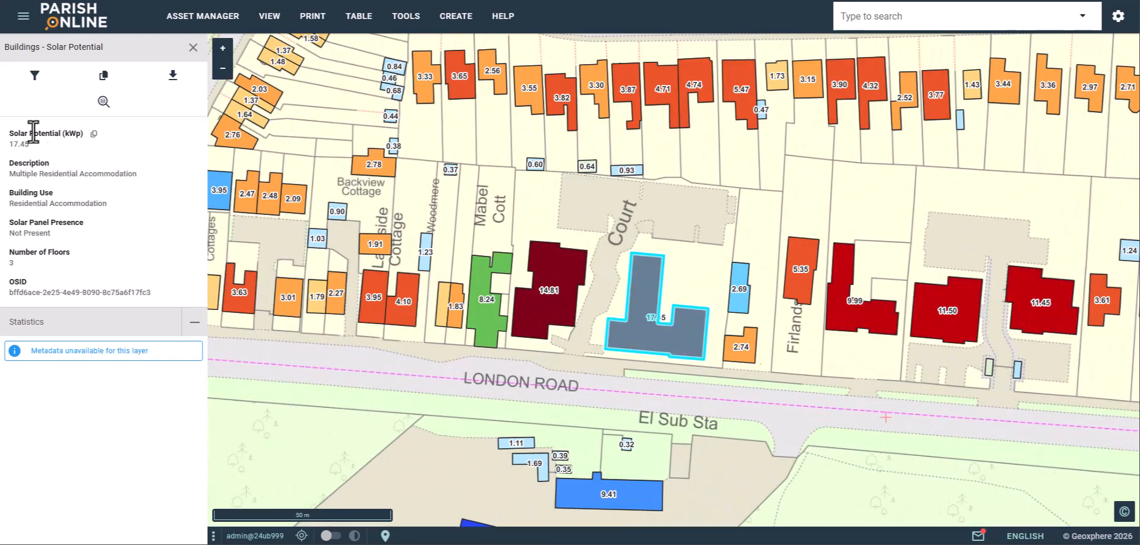